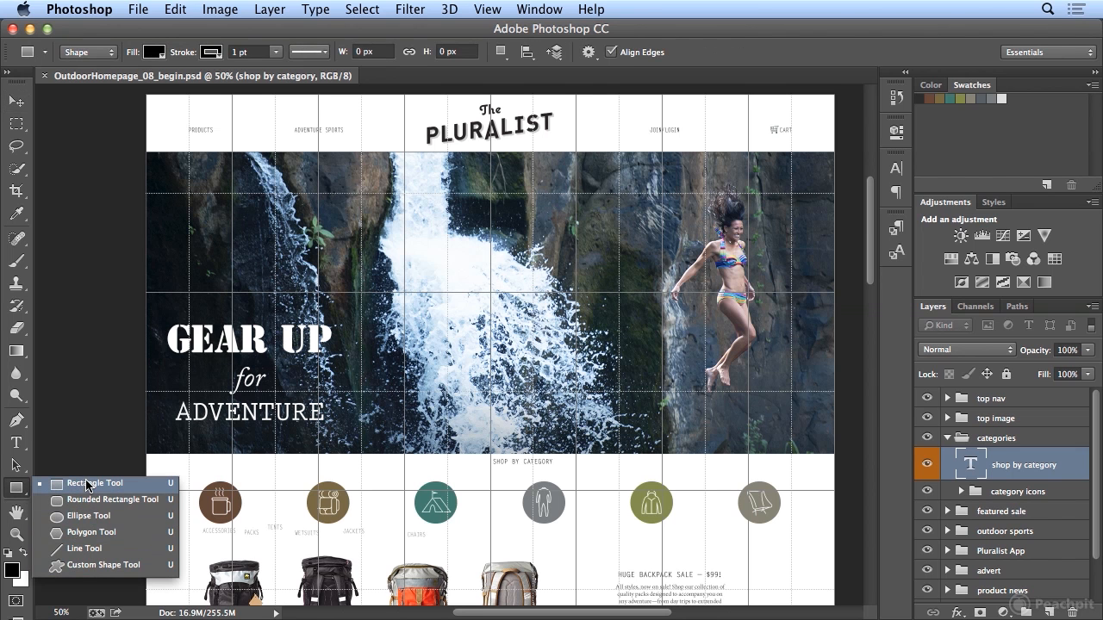
- Review the Rectangle tool's path operation, alignment and arrangement options
click(288, 37)
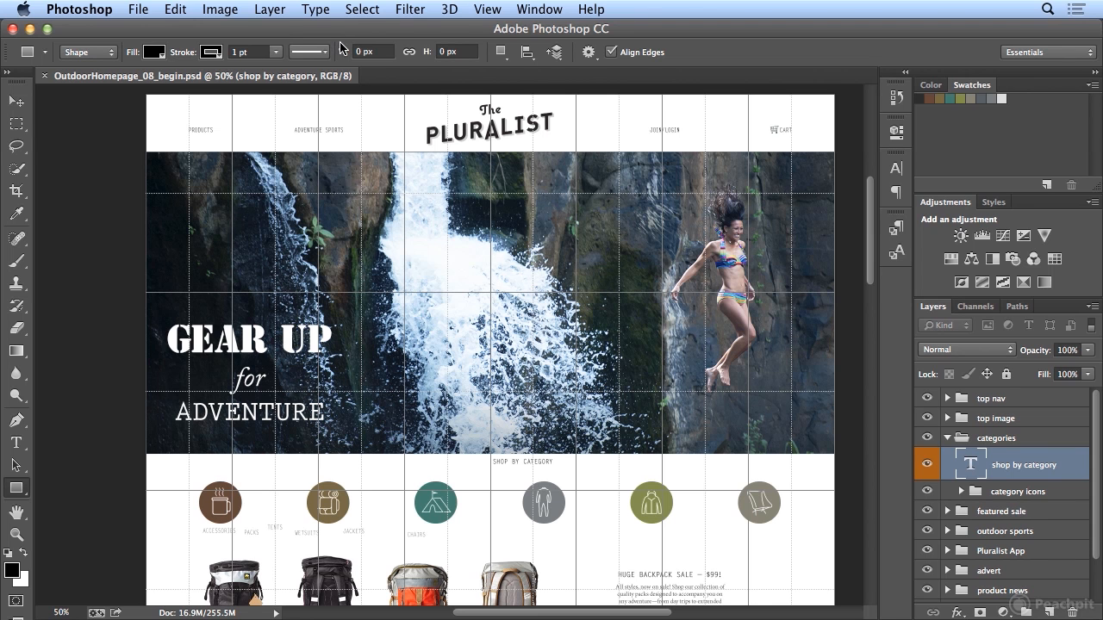
click(502, 52)
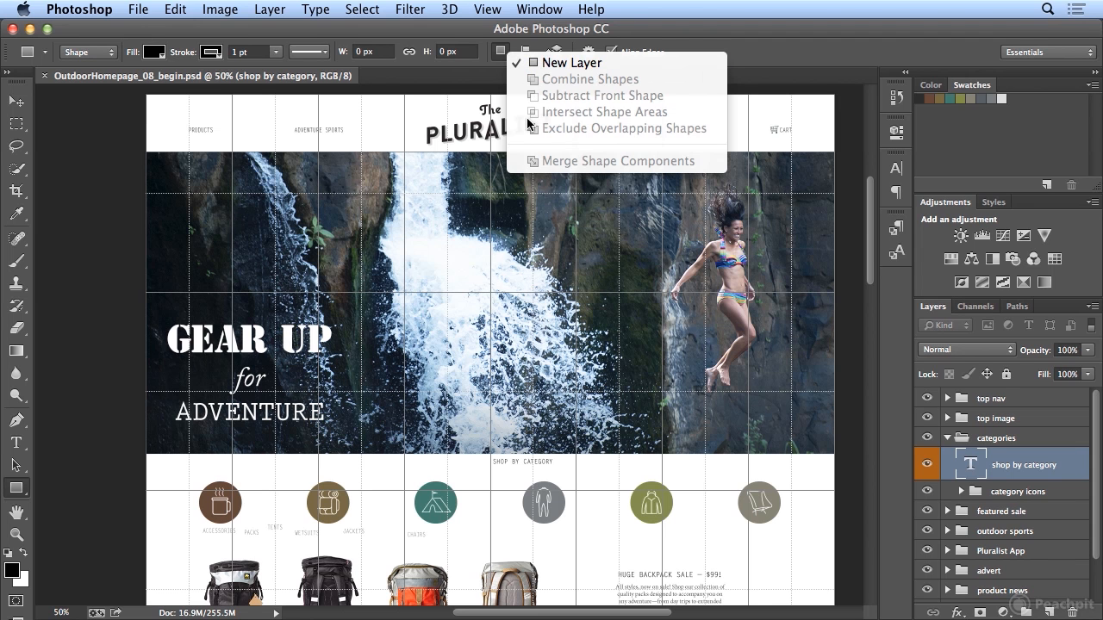
click(500, 53)
click(526, 52)
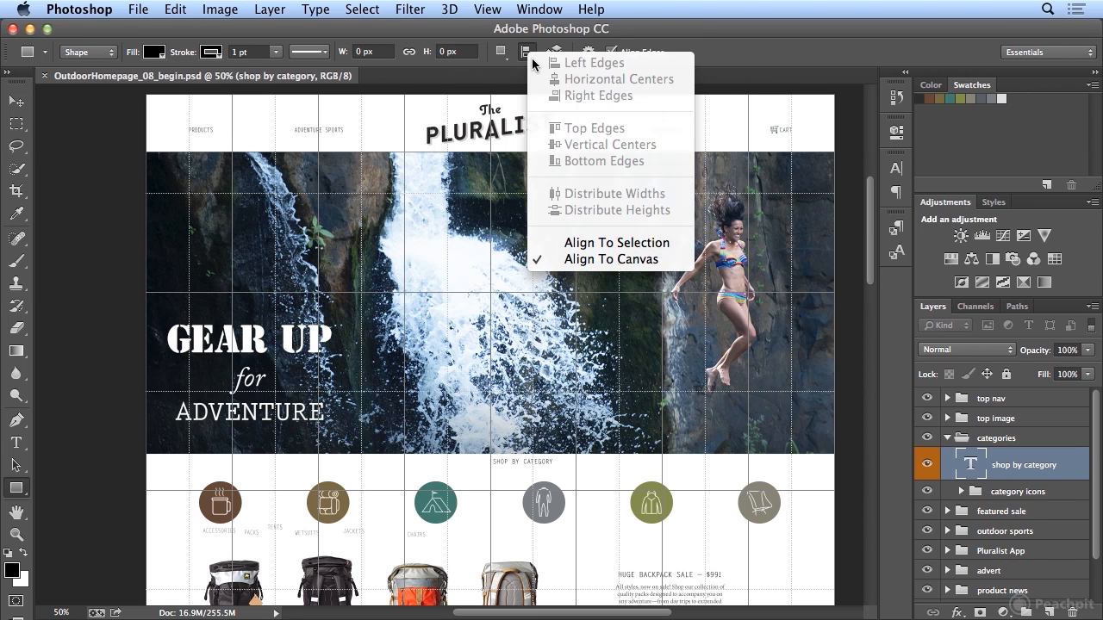
click(527, 54)
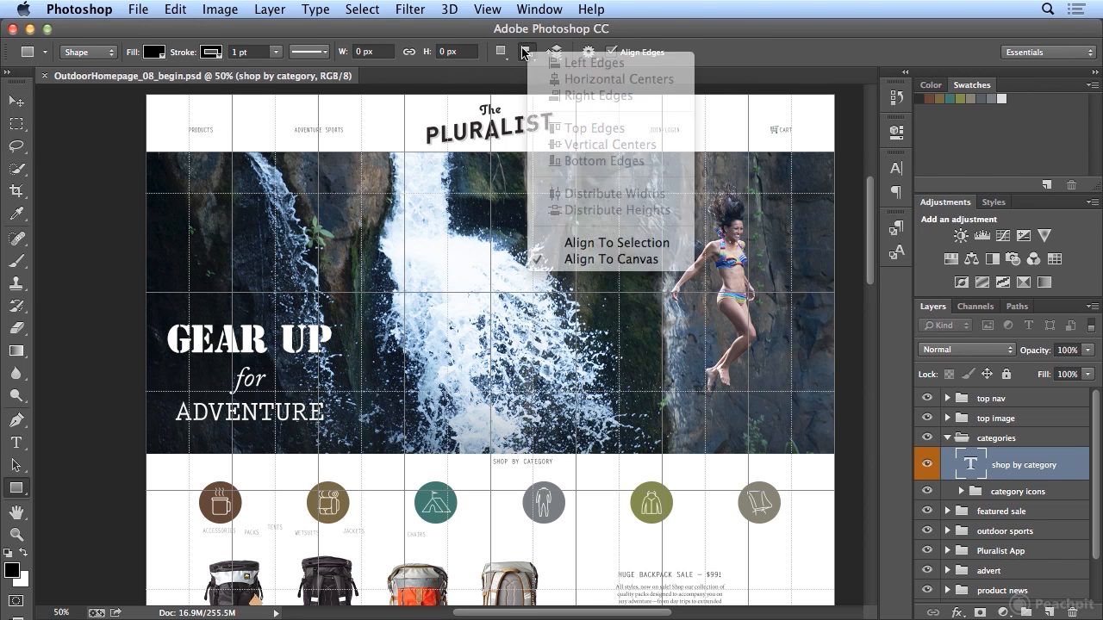
click(554, 53)
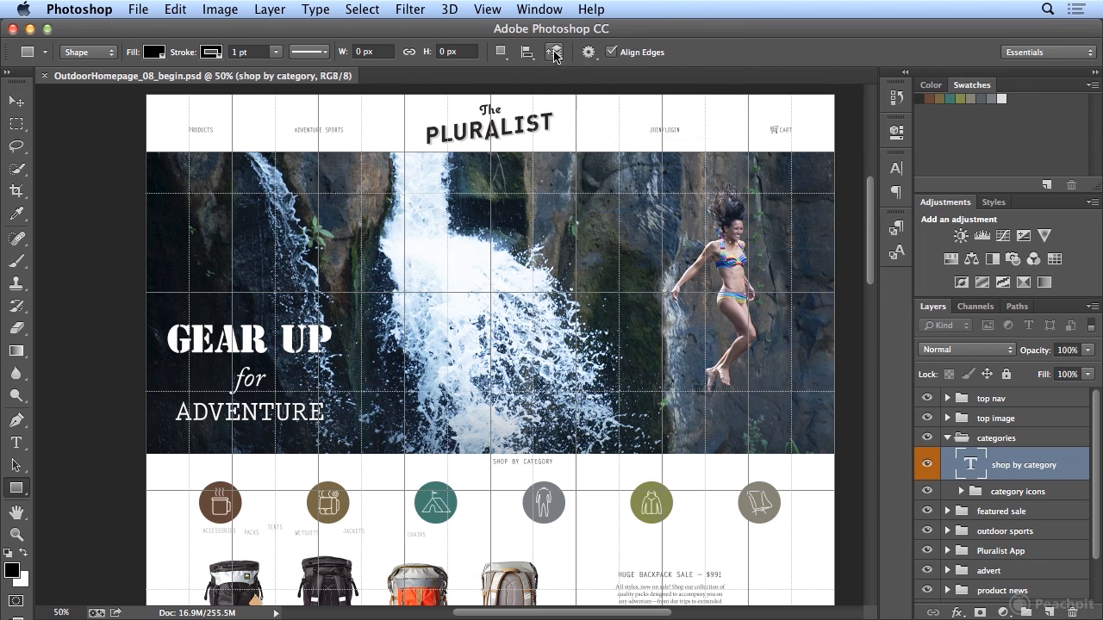
- Draw a fixed-size 200 × 40 px rectangle from its center, on the middle guide just below the waterfall image
click(589, 53)
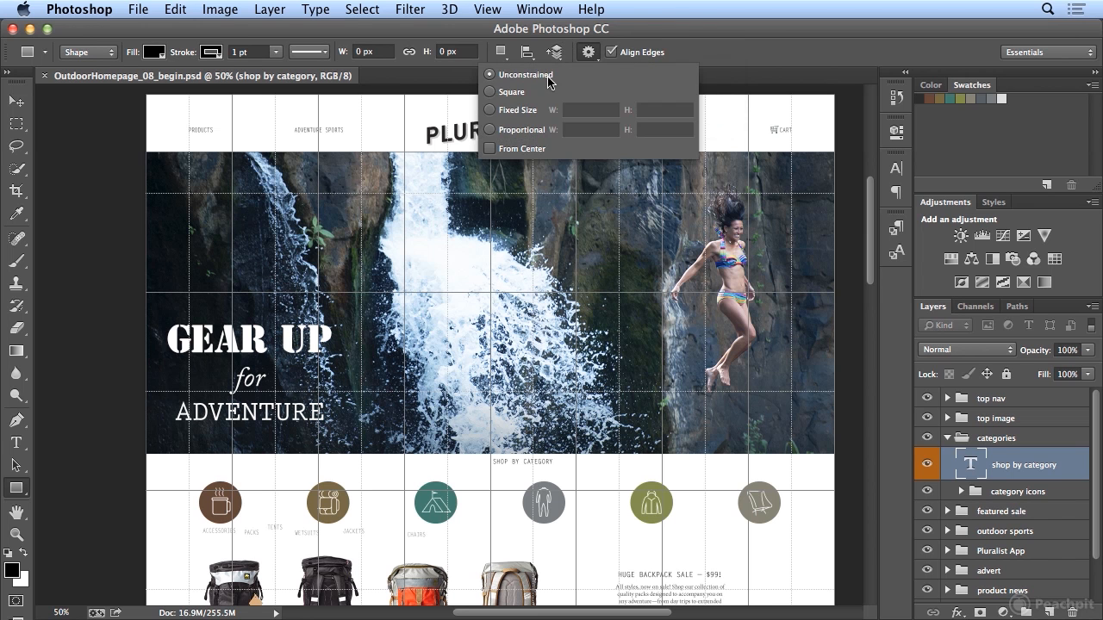
click(492, 112)
text(200)
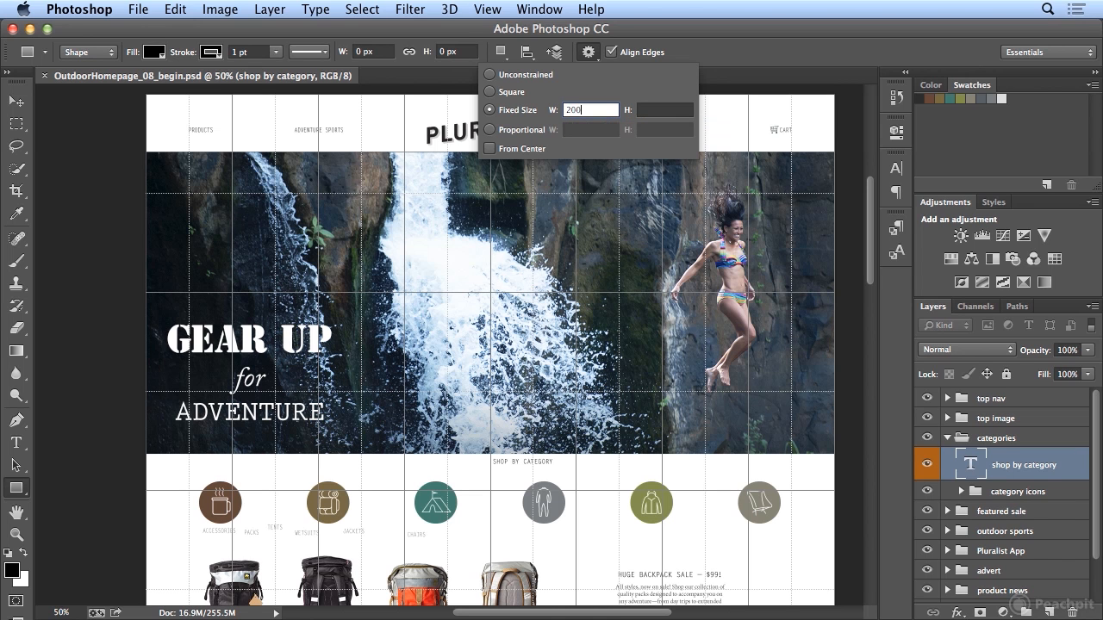
key(Tab)
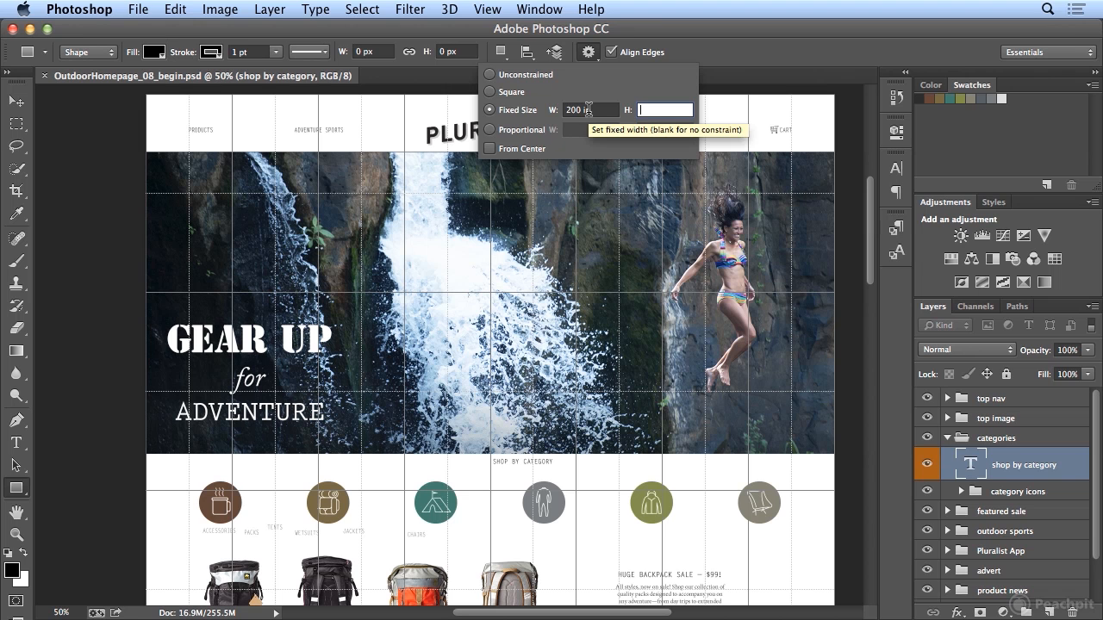
drag(582, 111, 597, 112)
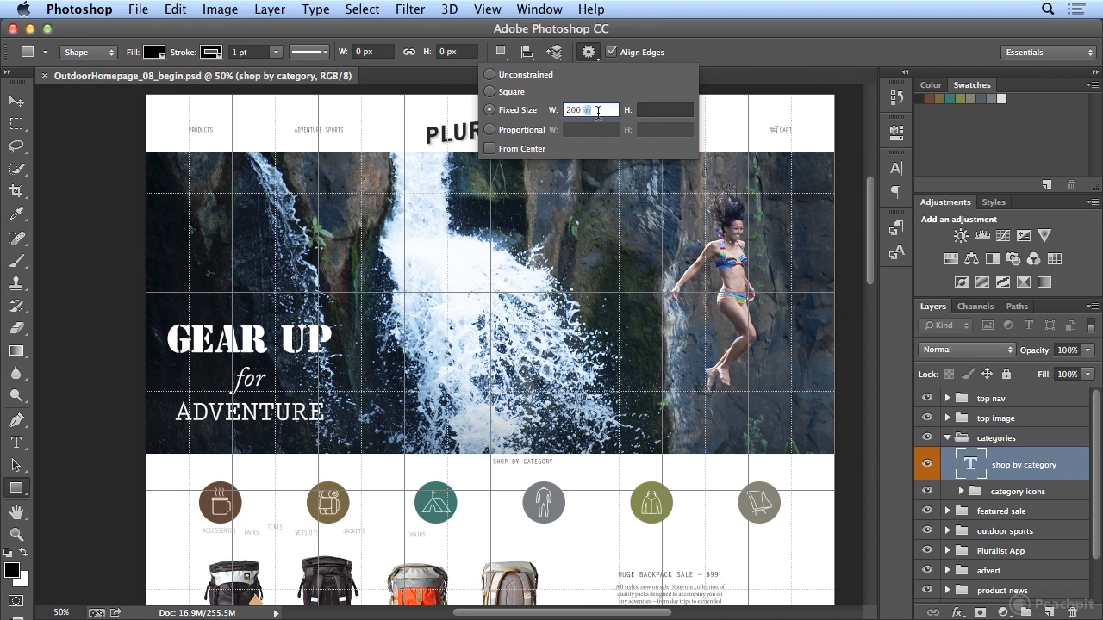
text(px)
key(Tab)
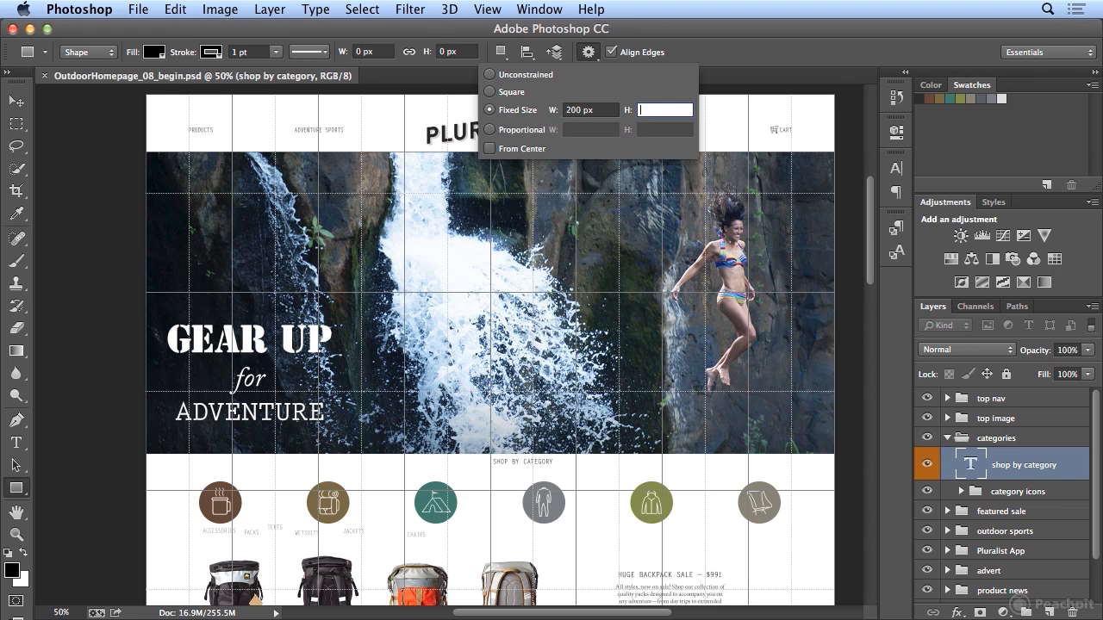
text(40px)
key(Tab)
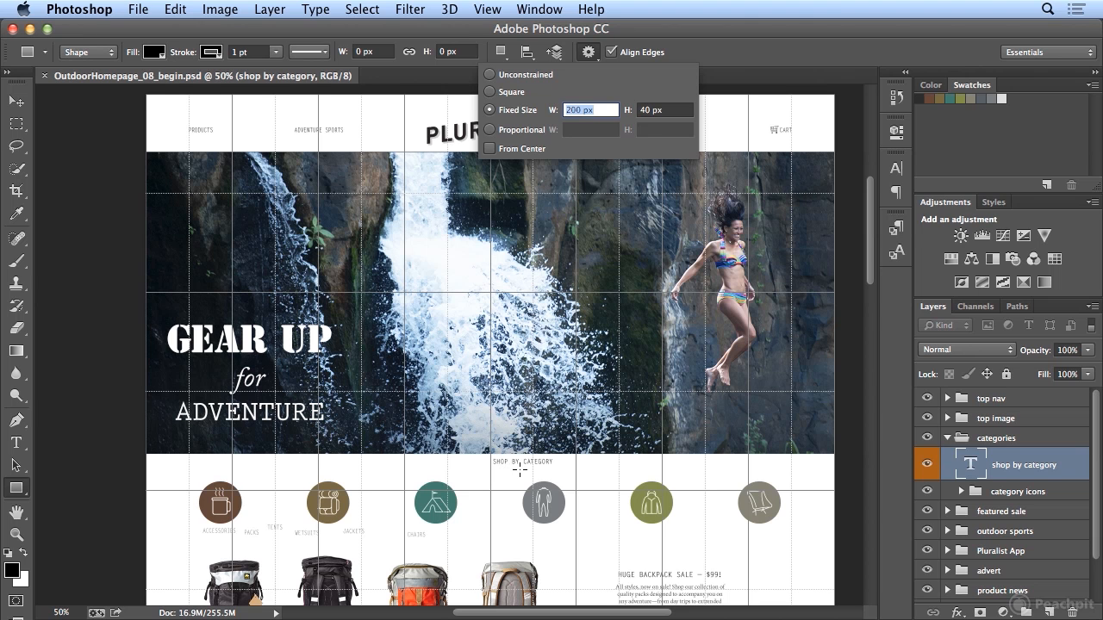
click(490, 148)
drag(490, 462, 490, 464)
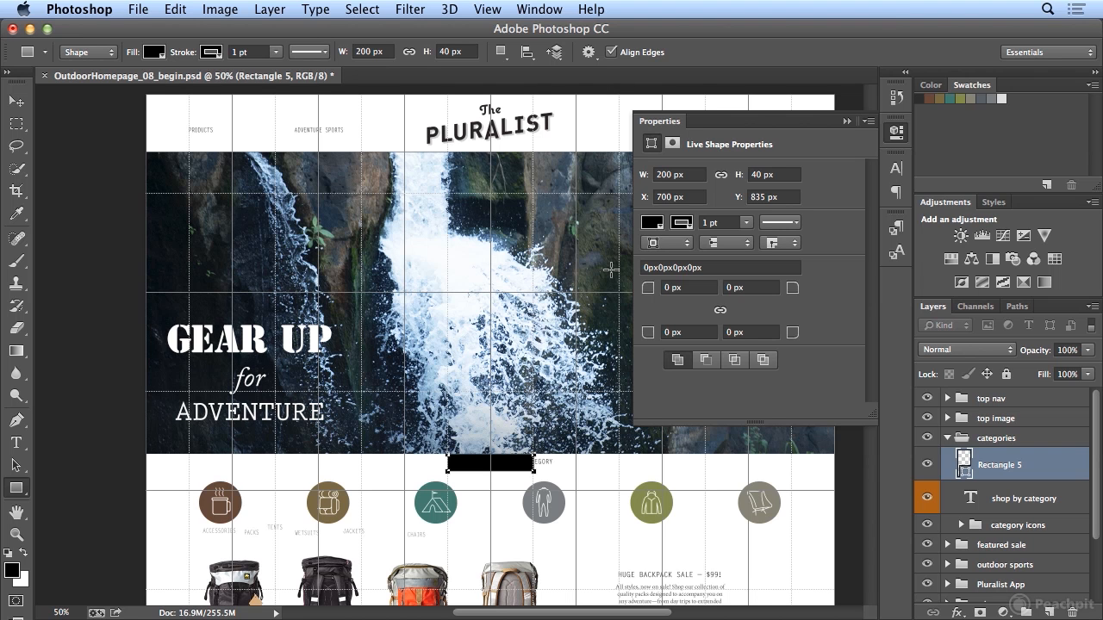
- Set all four corner radii of the new rectangle to 10 px
click(689, 287)
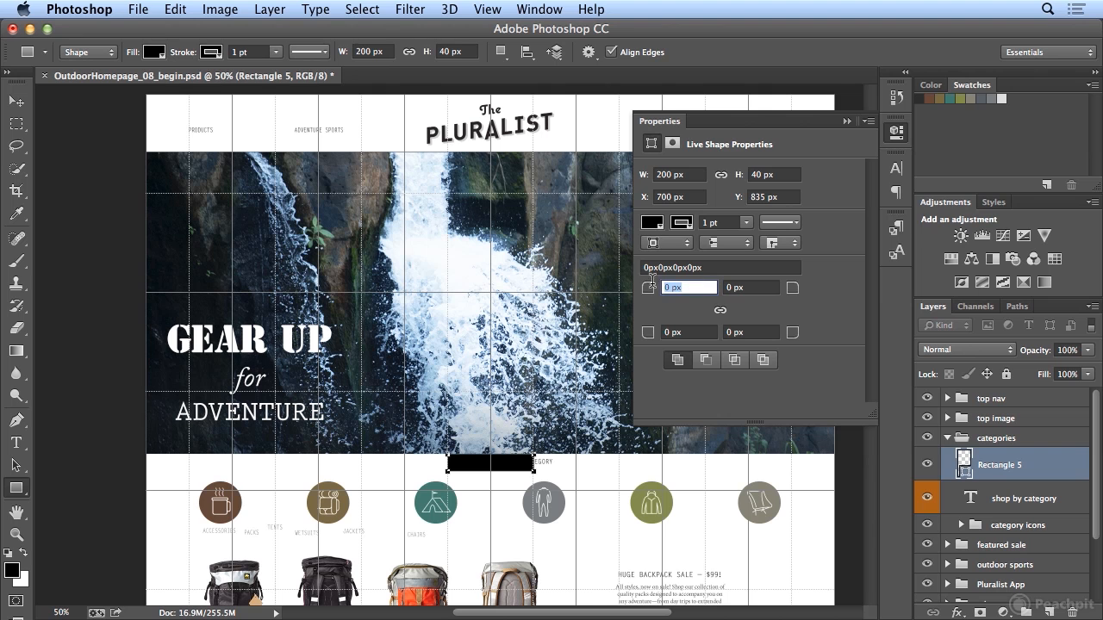
text(10)
key(Tab)
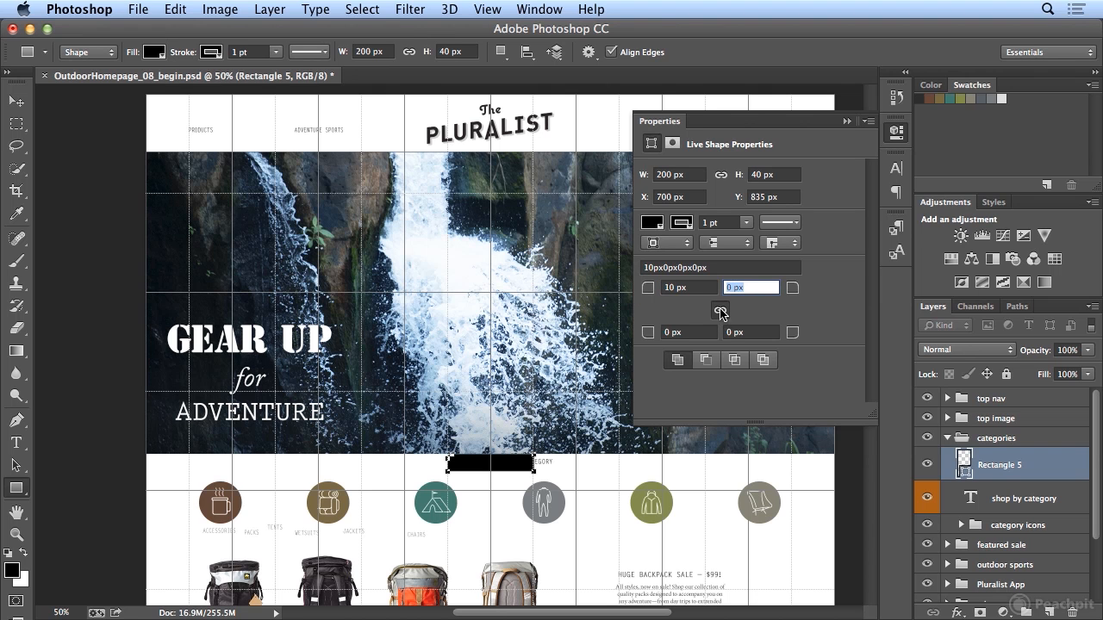
text(10)
key(Tab)
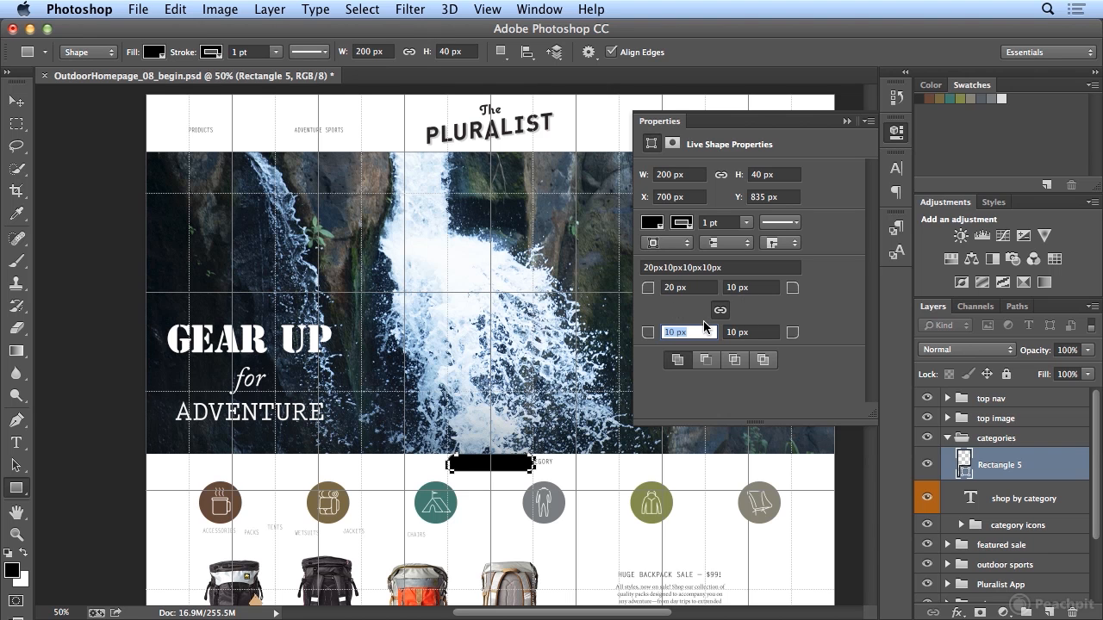
double_click(677, 287)
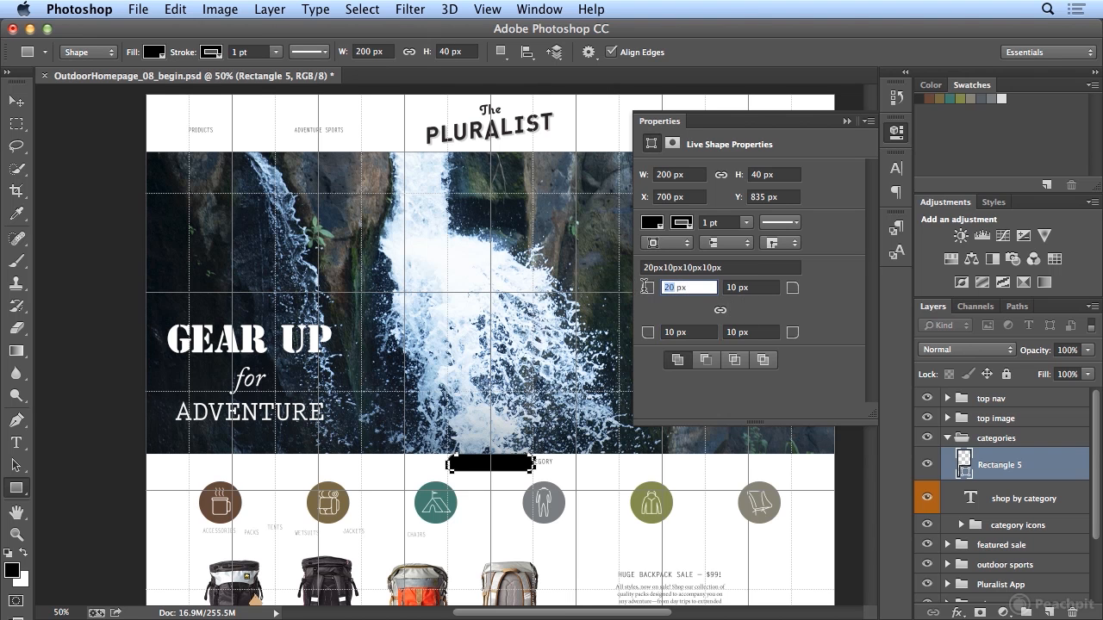
text(10)
key(Tab)
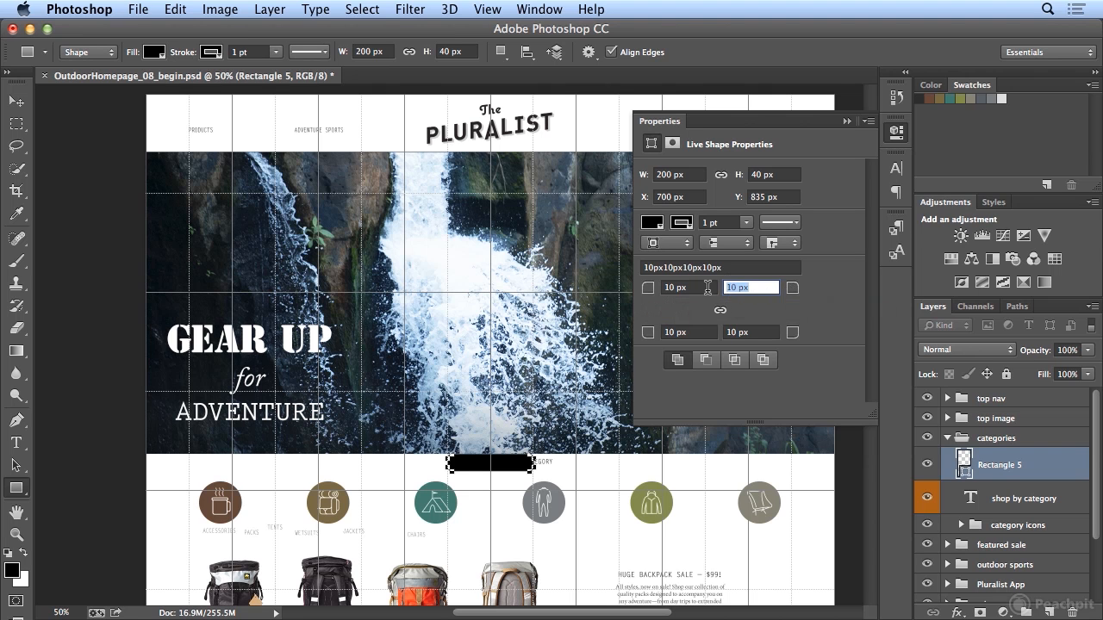
- Set the rectangle's two top corner radii to 0 px, unlinked from the bottom corners
click(644, 281)
text(0)
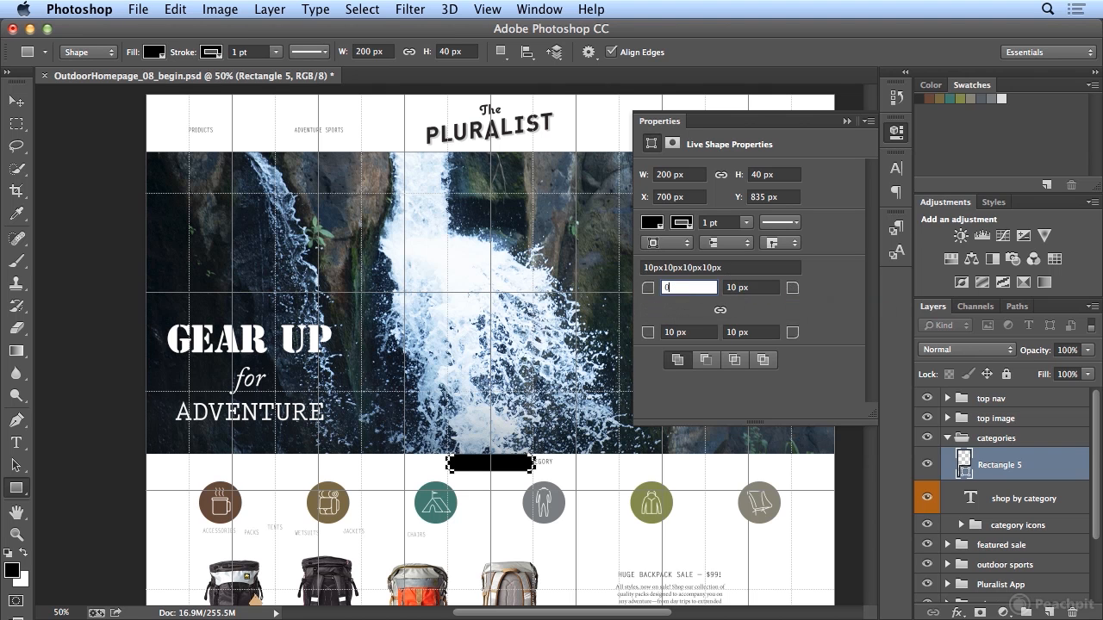
key(Tab)
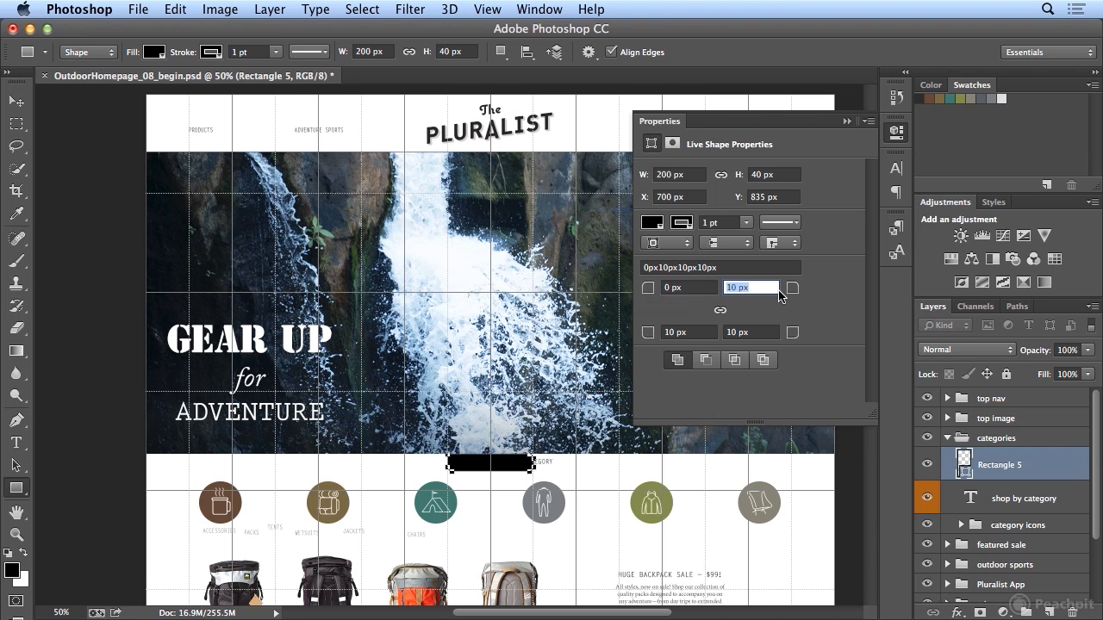
text(0)
key(Tab)
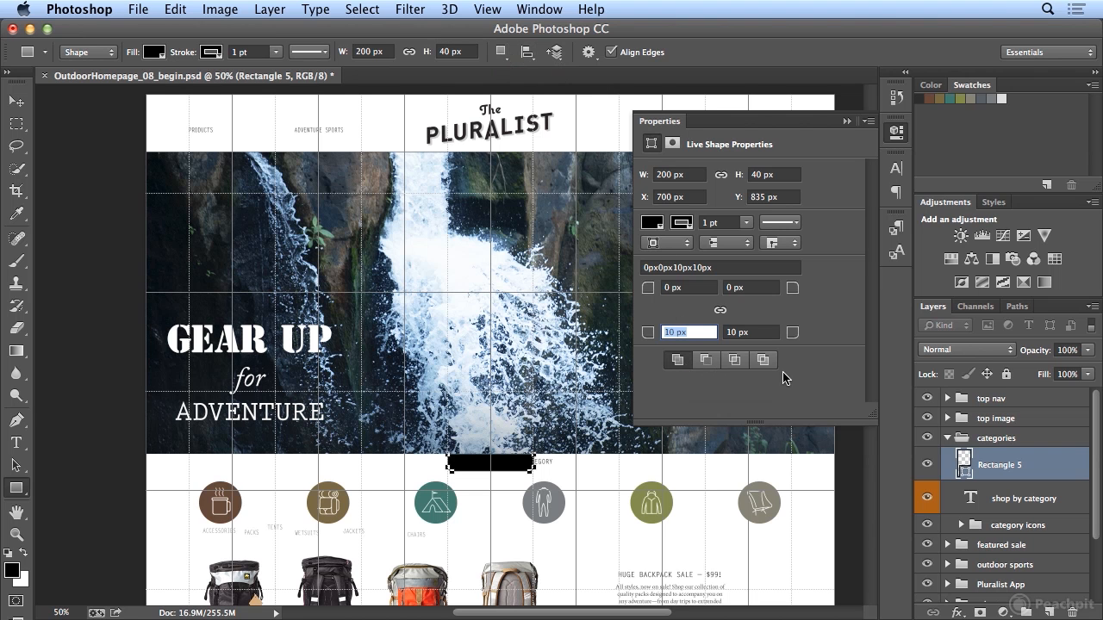
- Fill the rectangle with the Pluralist Light Gray swatch and give its stroke a darker gray swatch
click(655, 226)
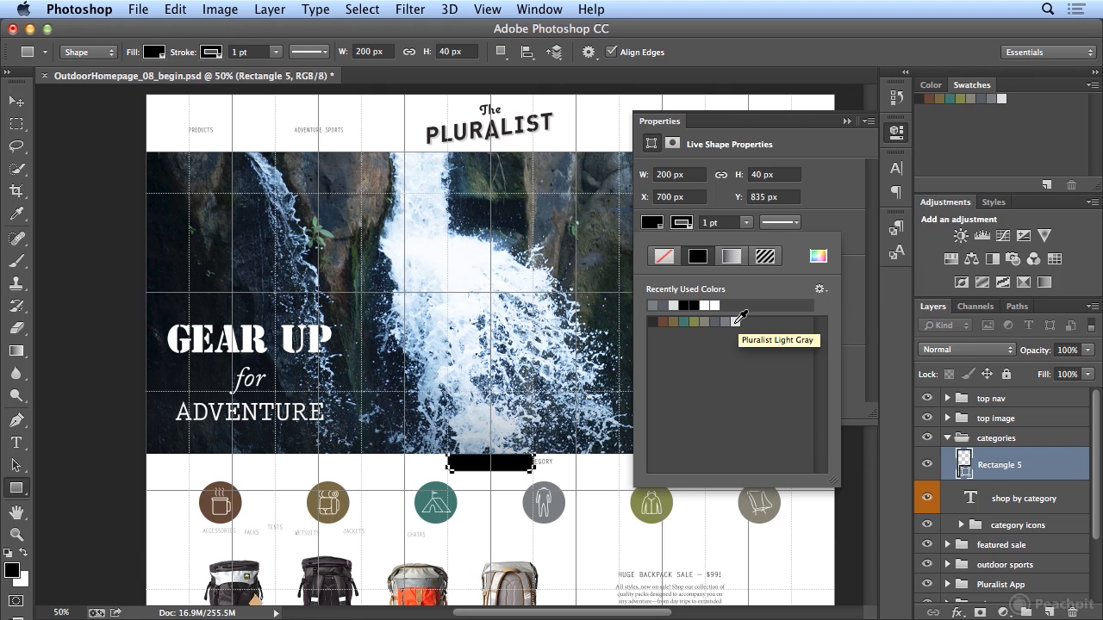
click(658, 227)
click(657, 228)
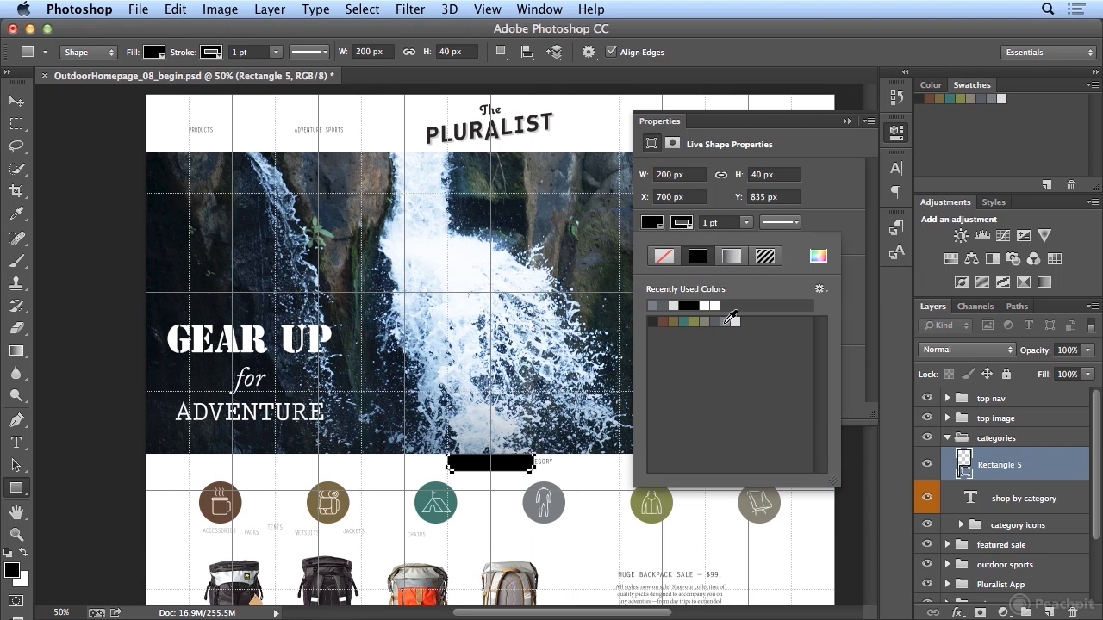
click(726, 322)
click(735, 321)
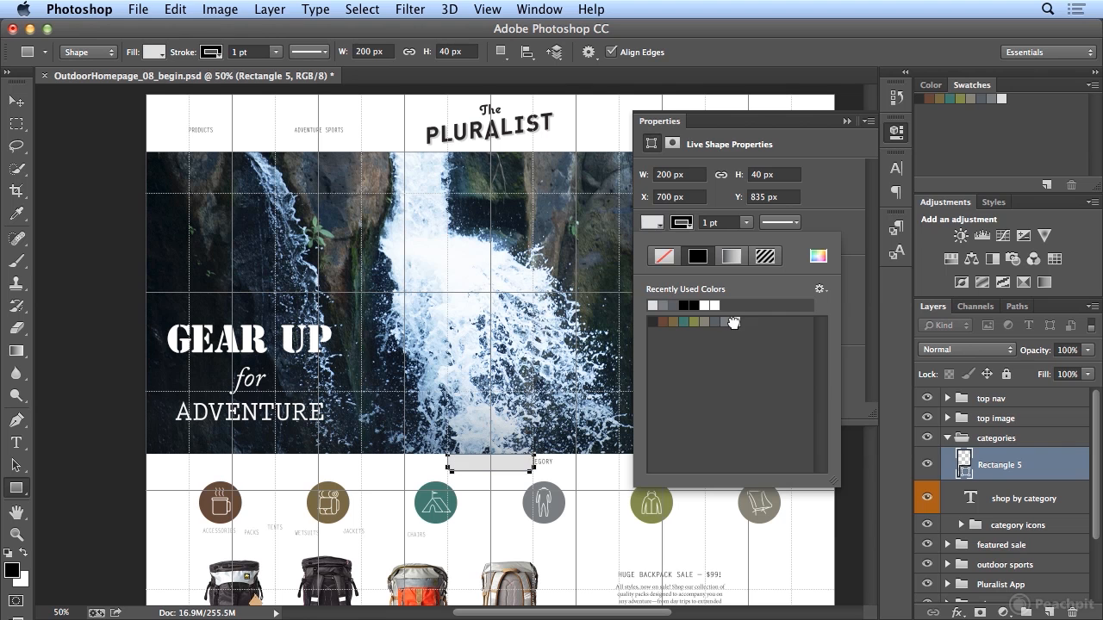
click(735, 321)
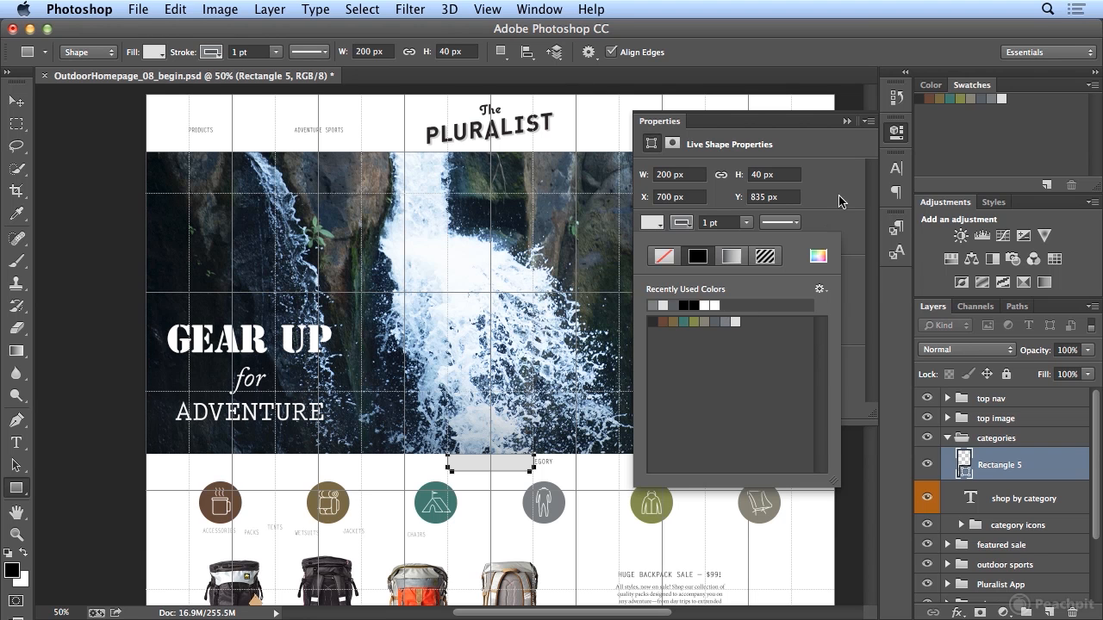
click(851, 43)
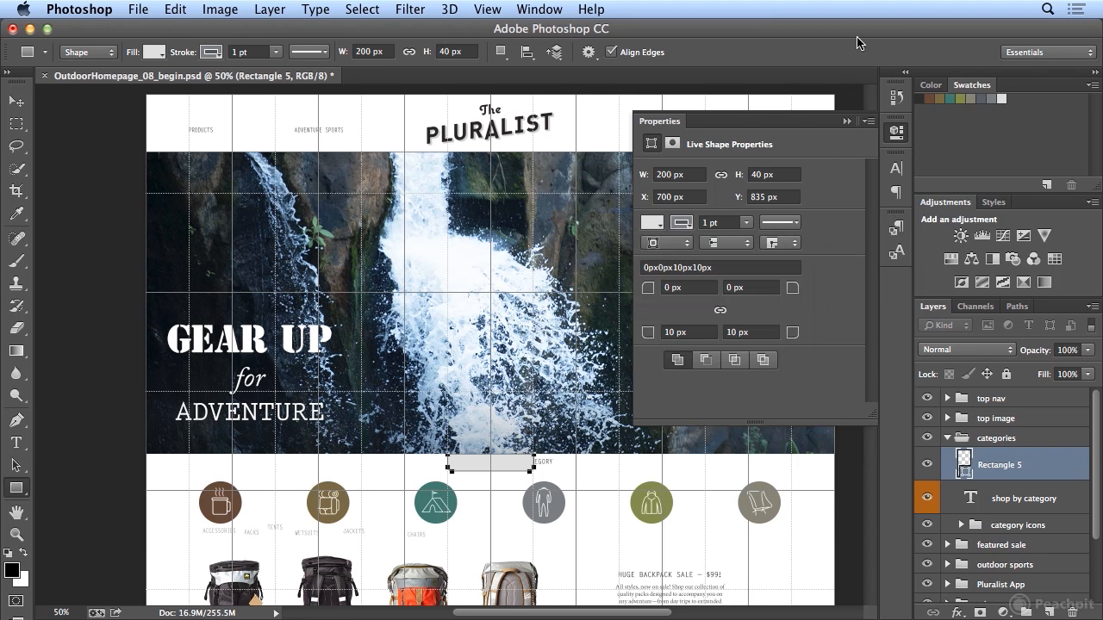
- Align the rectangle's stroke to the outside and check the stroke's cap and corner options
click(670, 245)
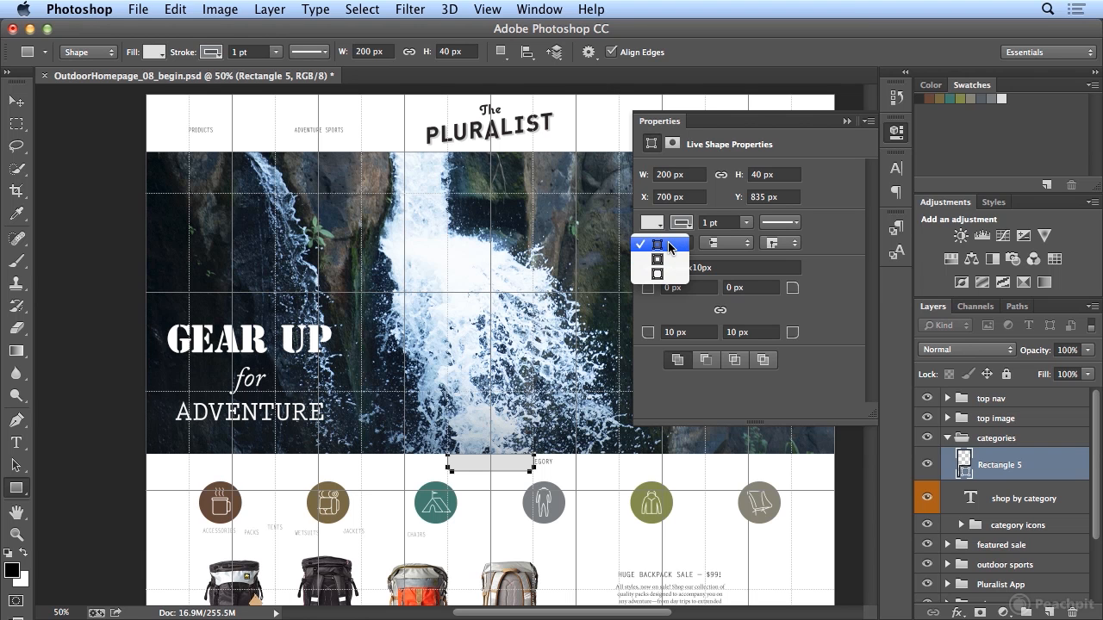
click(671, 274)
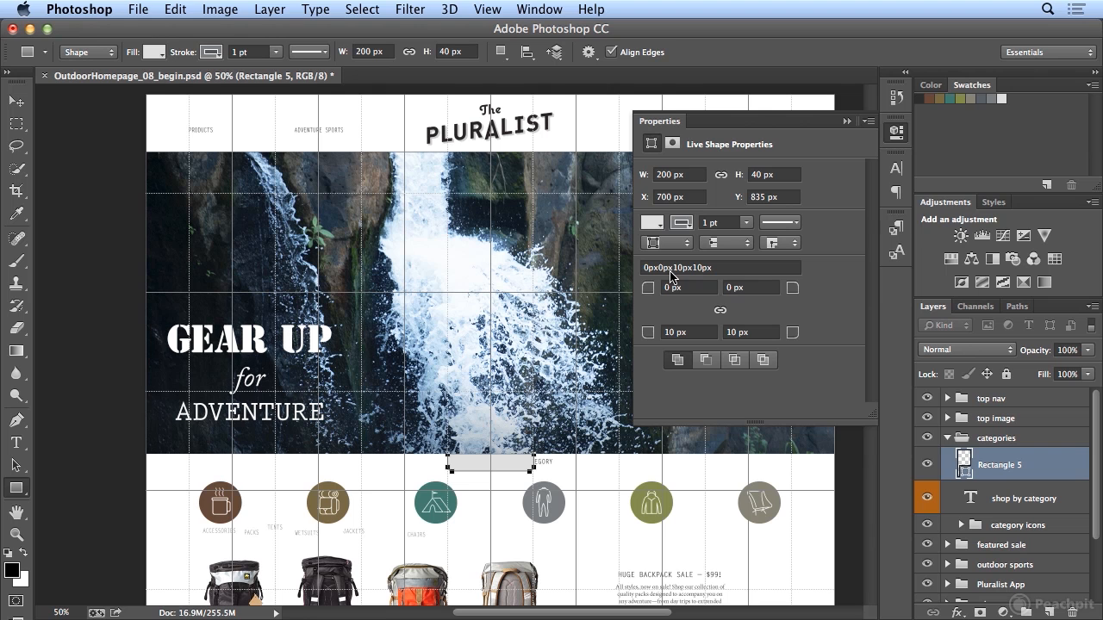
click(720, 244)
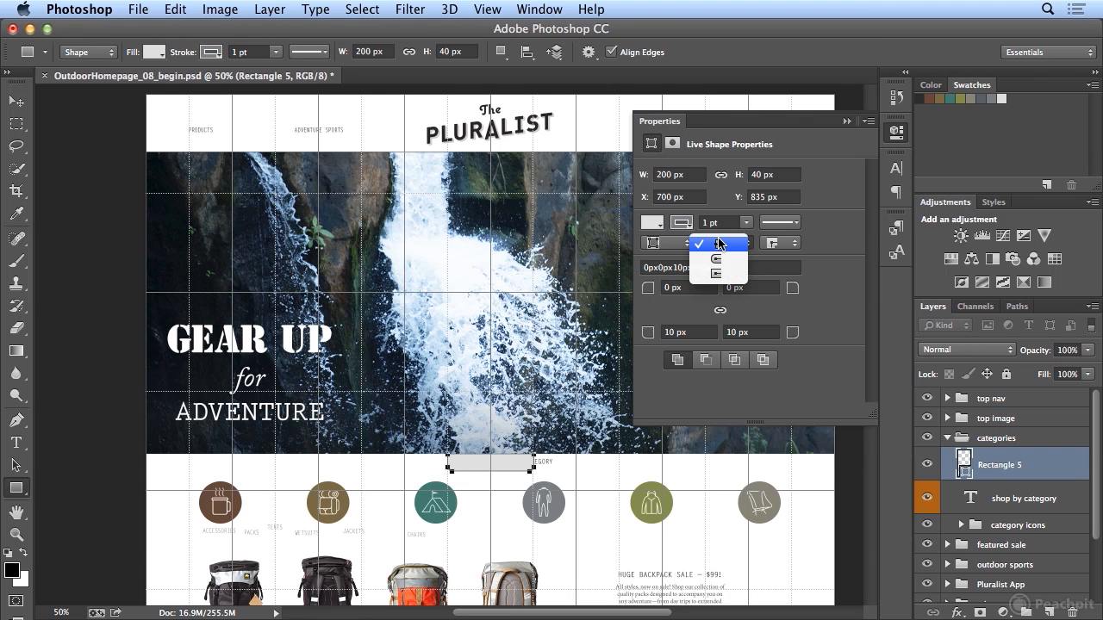
click(720, 244)
click(776, 244)
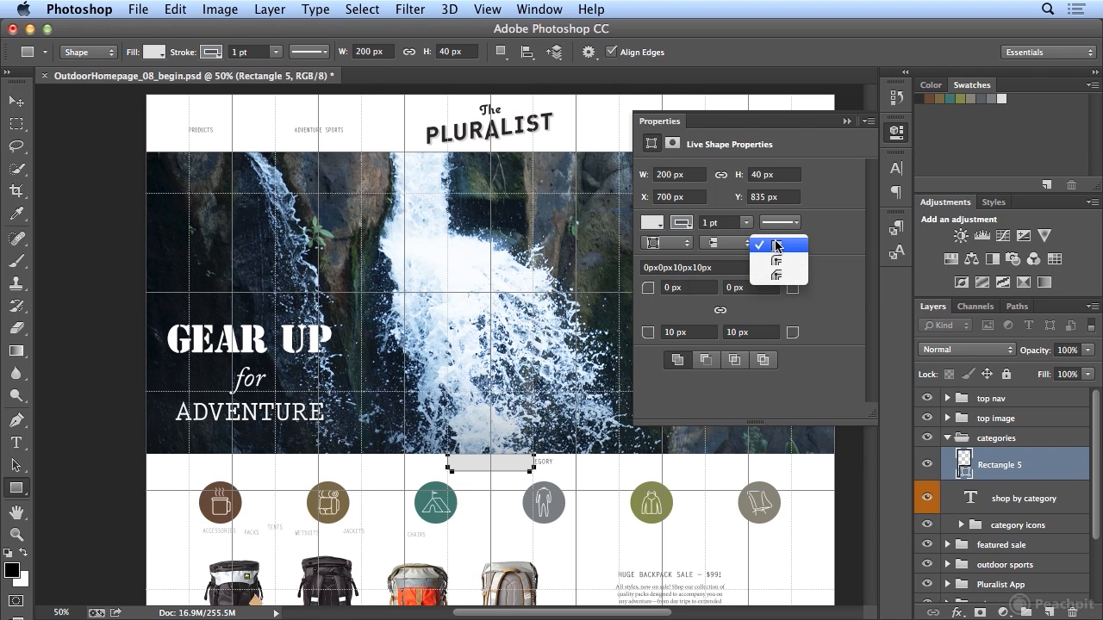
click(722, 241)
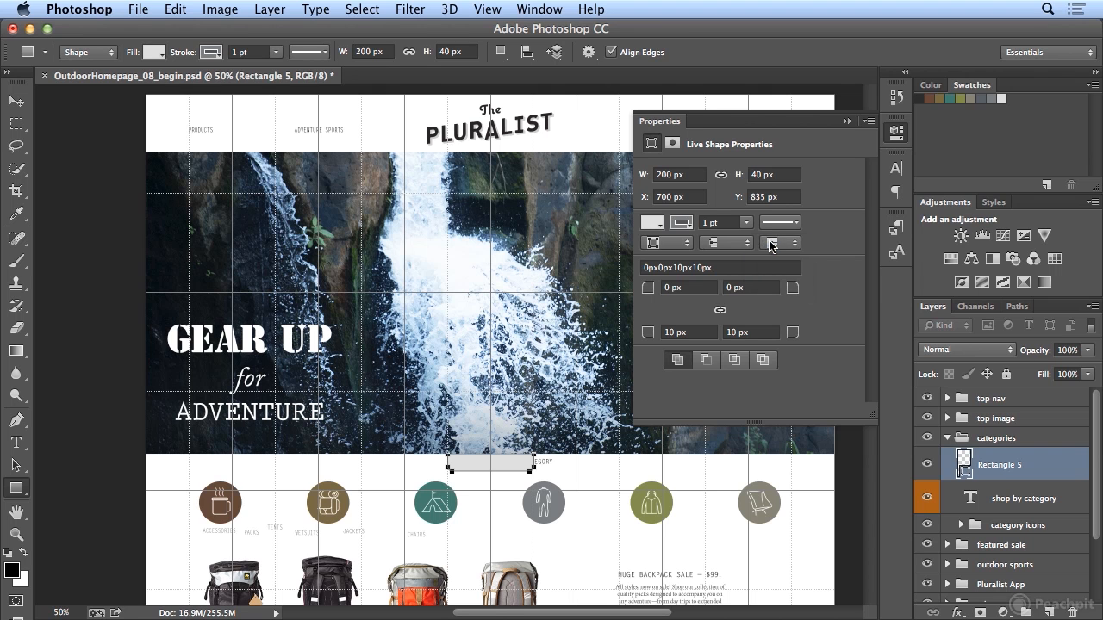
click(771, 244)
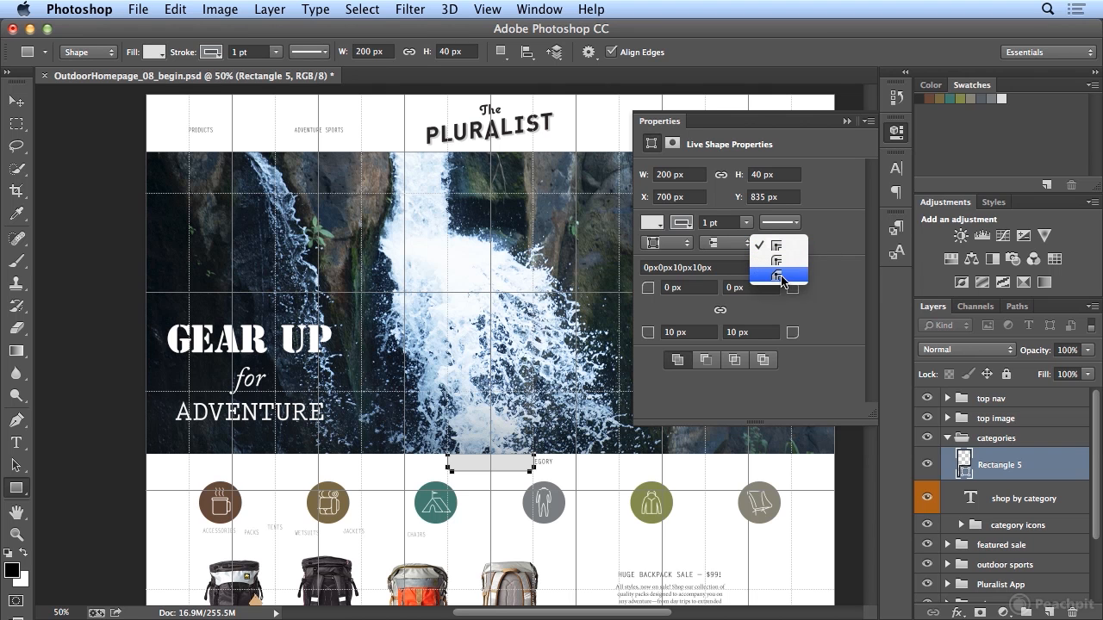
click(831, 250)
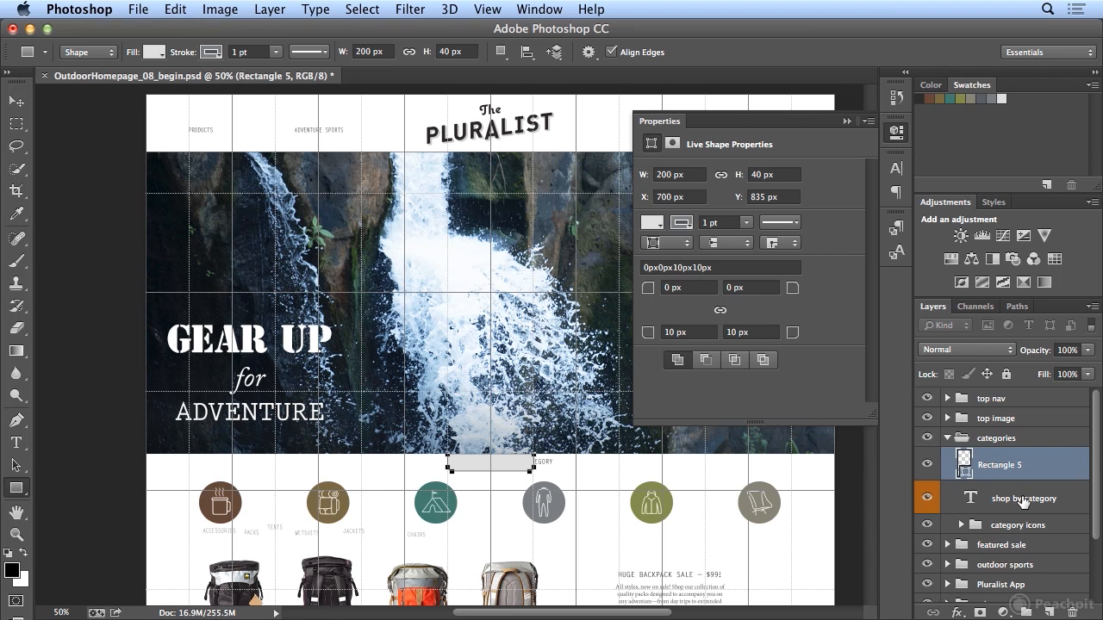
- Rename the rectangle's layer "shop by rectagle" and move it directly below the "shop by category" text layer
double_click(996, 465)
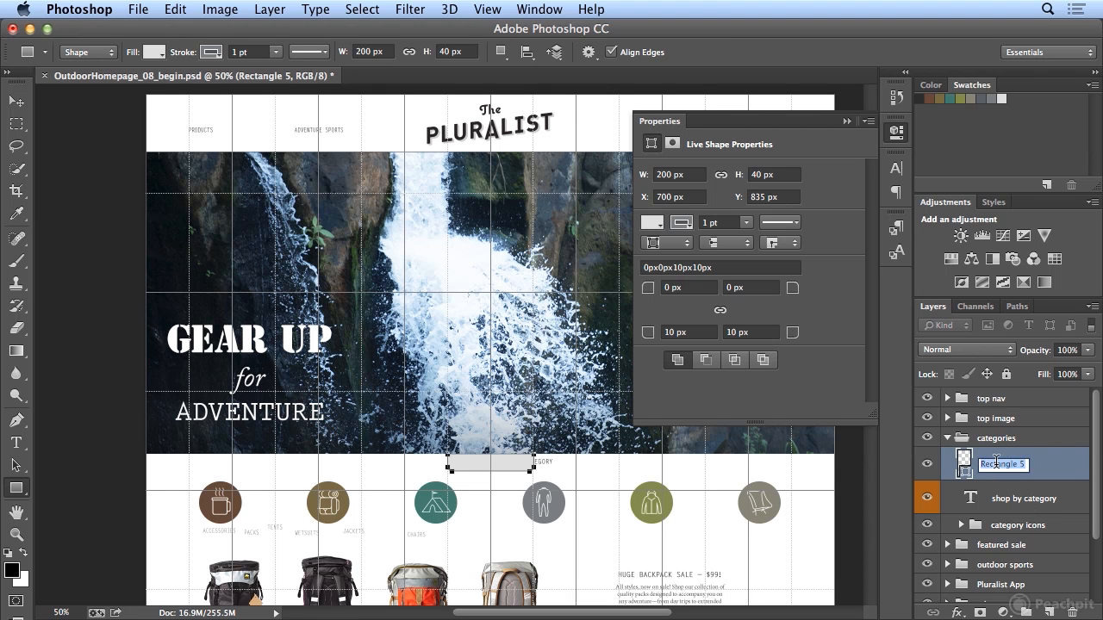
text(shop by rectagle)
key(Return)
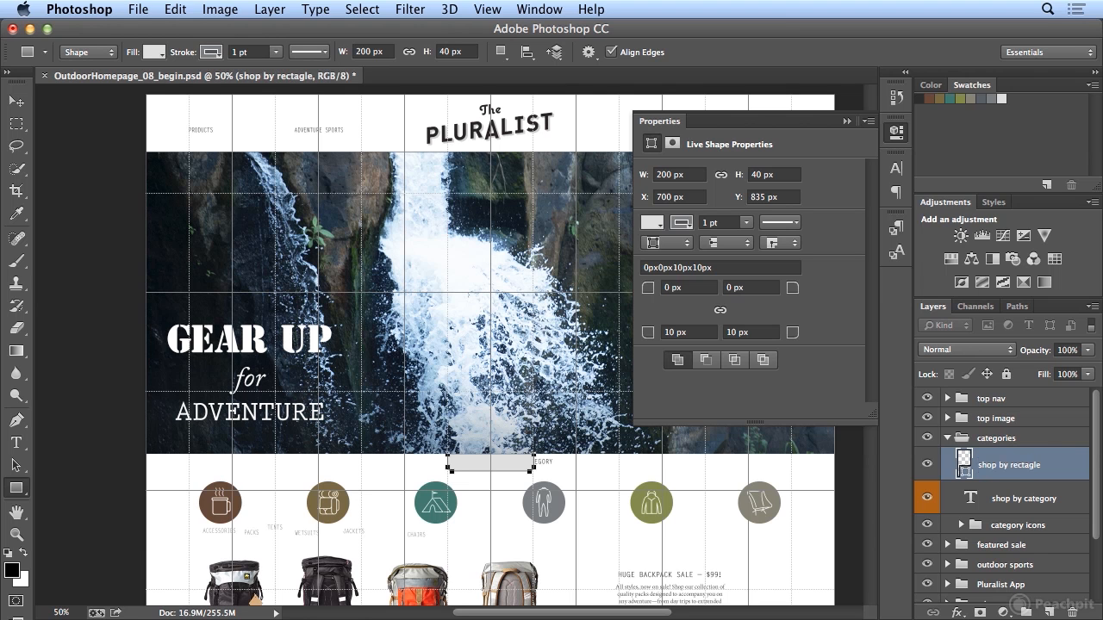
drag(1041, 472, 1048, 509)
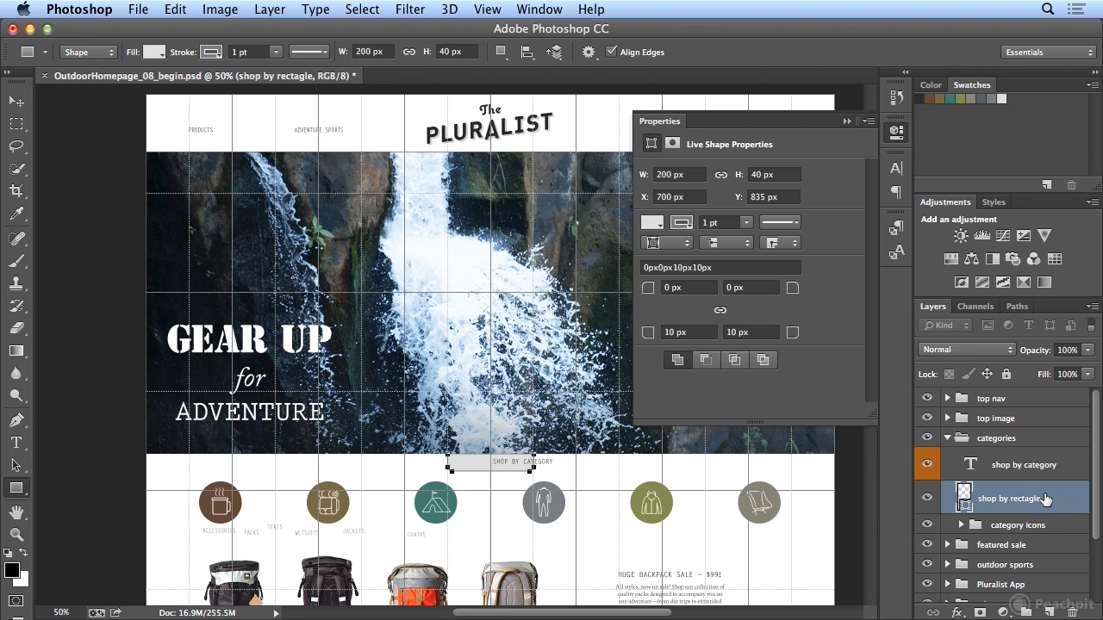
- Give the "shop by rectagle" layer a green color label
right_click(1045, 498)
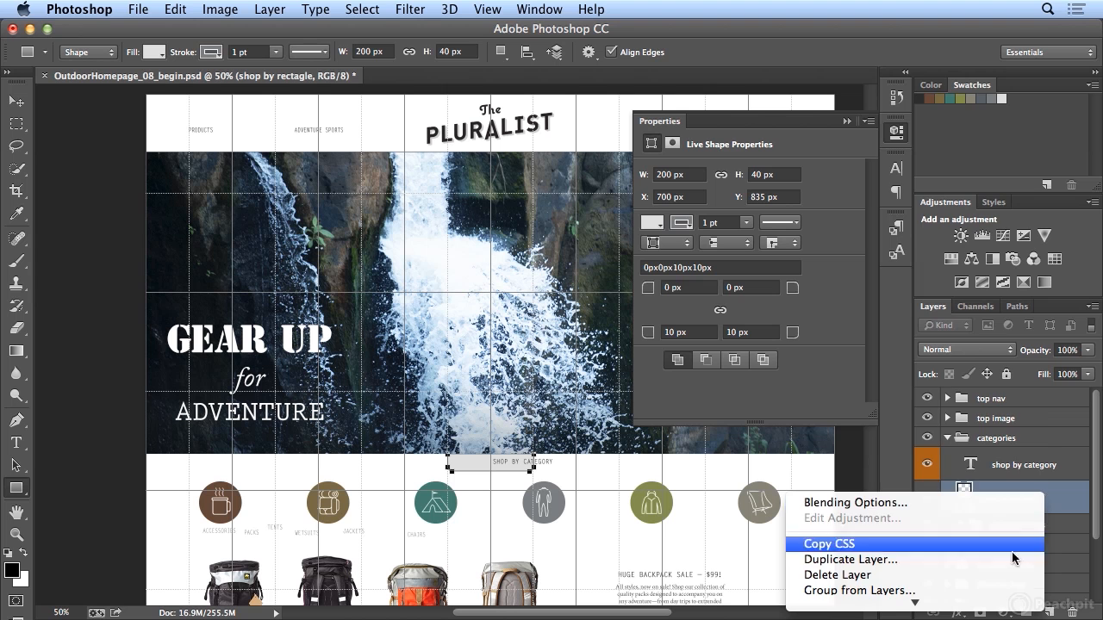
mouse_move(948, 617)
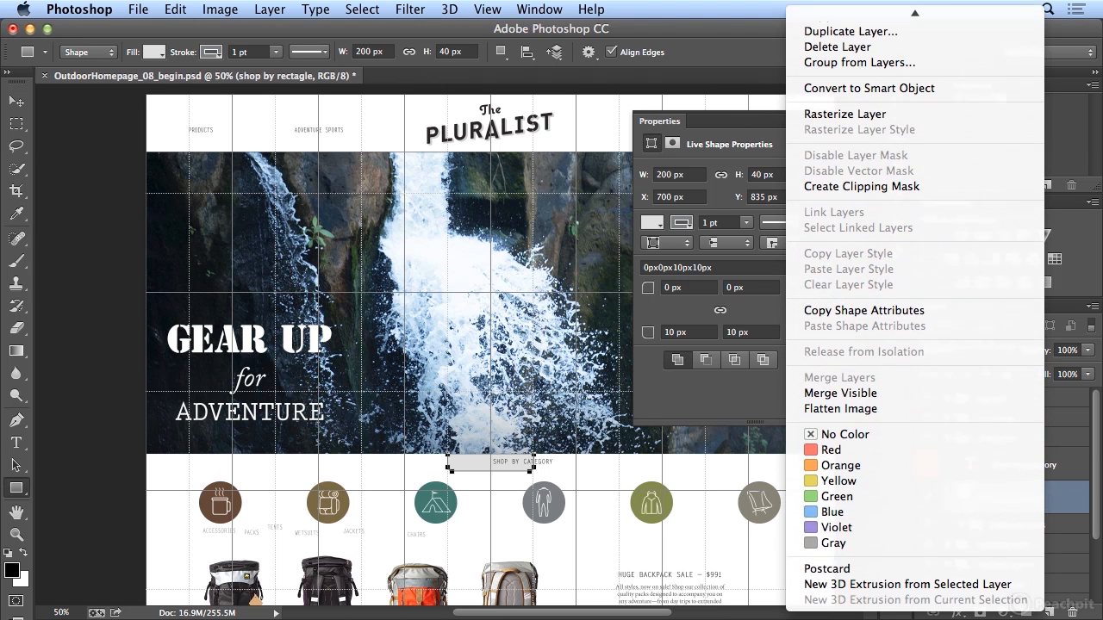
click(862, 500)
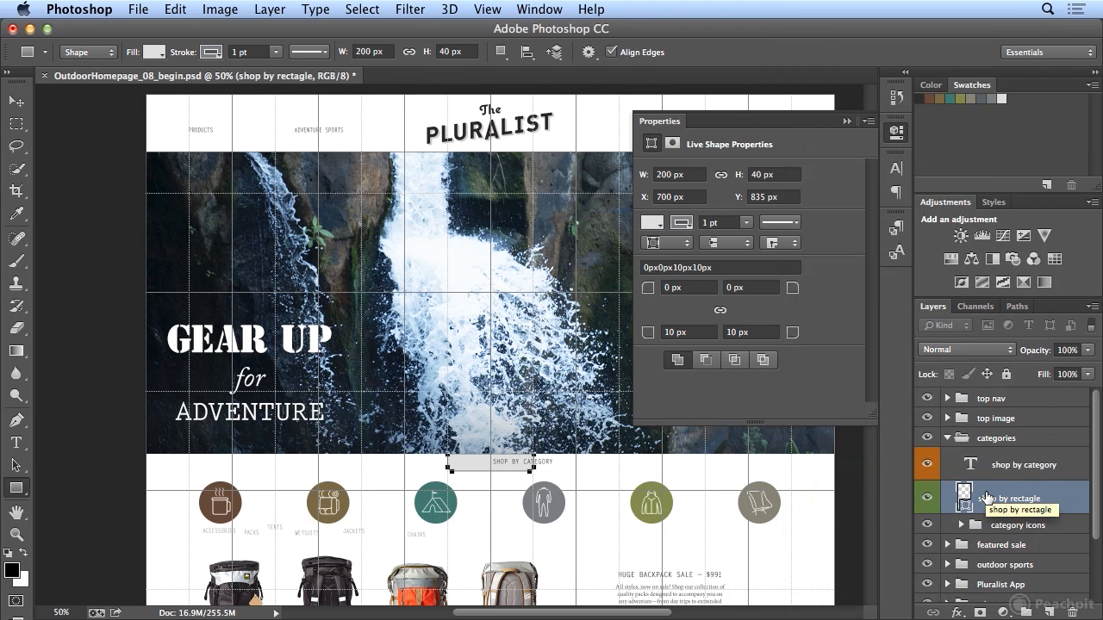
- Align the horizontal centers of the "shop by category" text and the "white bg" layer, and collapse the shape properties
mouse_move(1096, 502)
mouse_down()
mouse_move(1098, 598)
mouse_move(1098, 502)
mouse_up()
click(1012, 589)
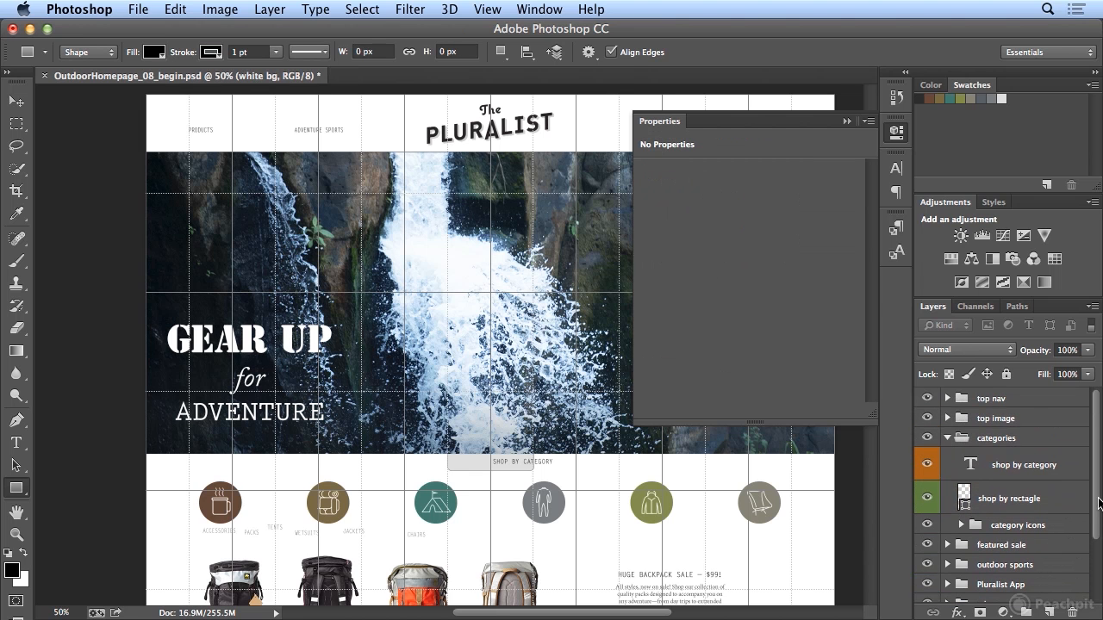
click(1036, 472)
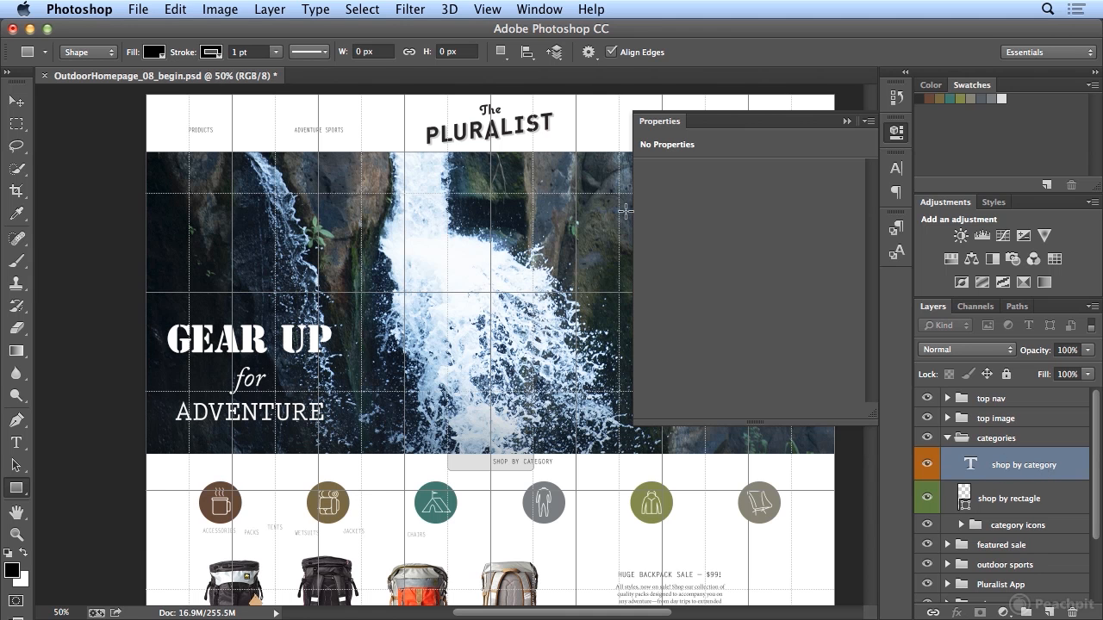
click(17, 103)
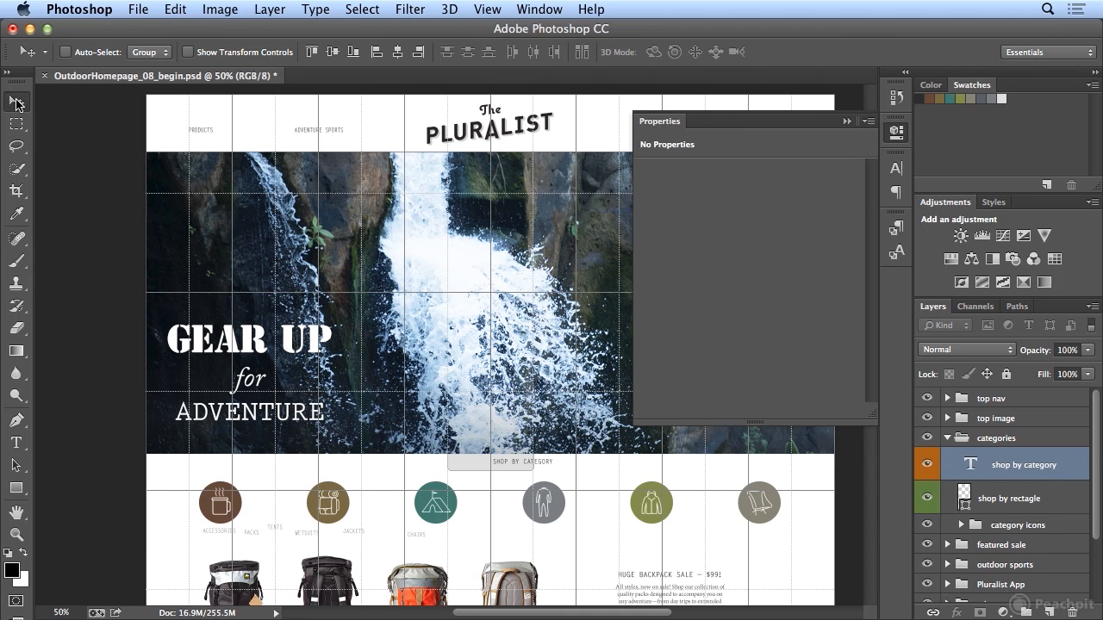
click(399, 53)
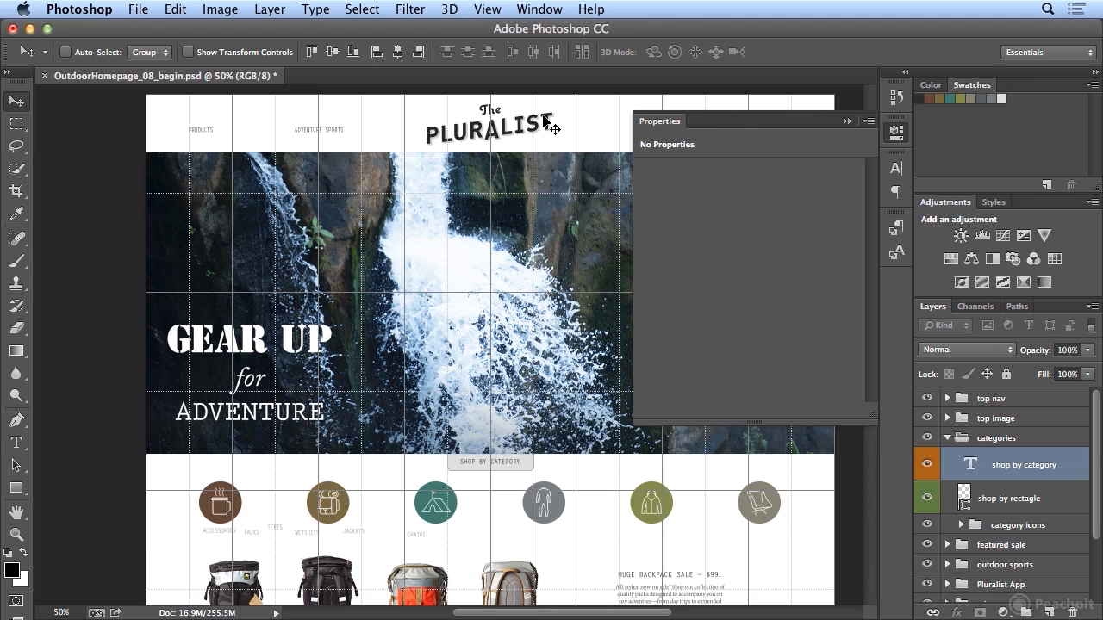
click(894, 133)
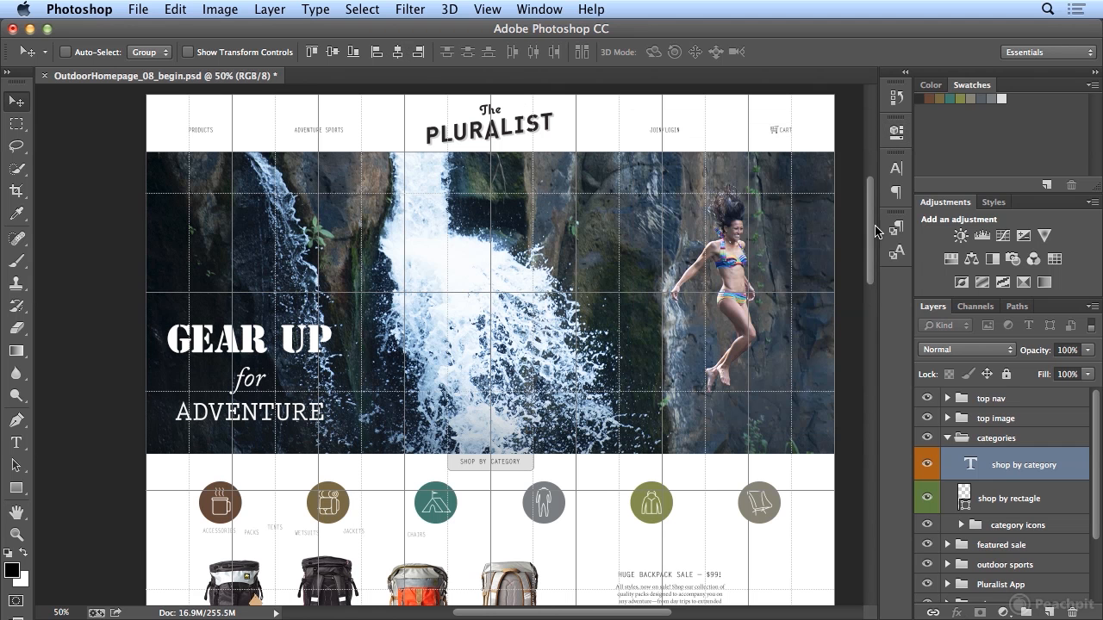
- Bring the category icons into view and expand the "category icons" group to show its subgroups
scroll(526, 306, down, 5)
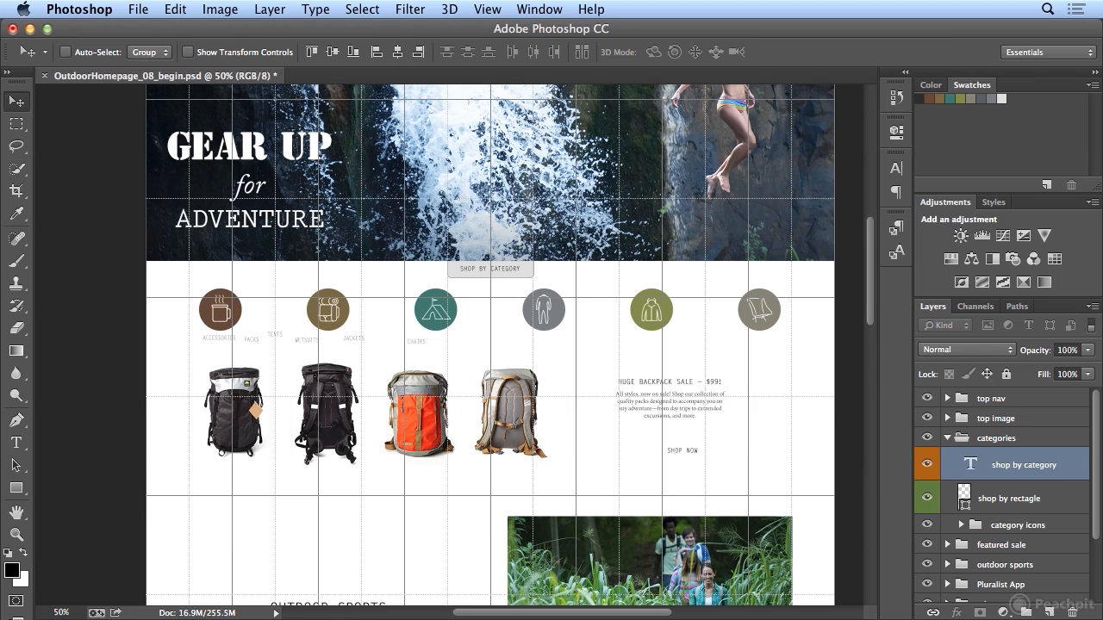
click(991, 498)
scroll(993, 494, down, 2)
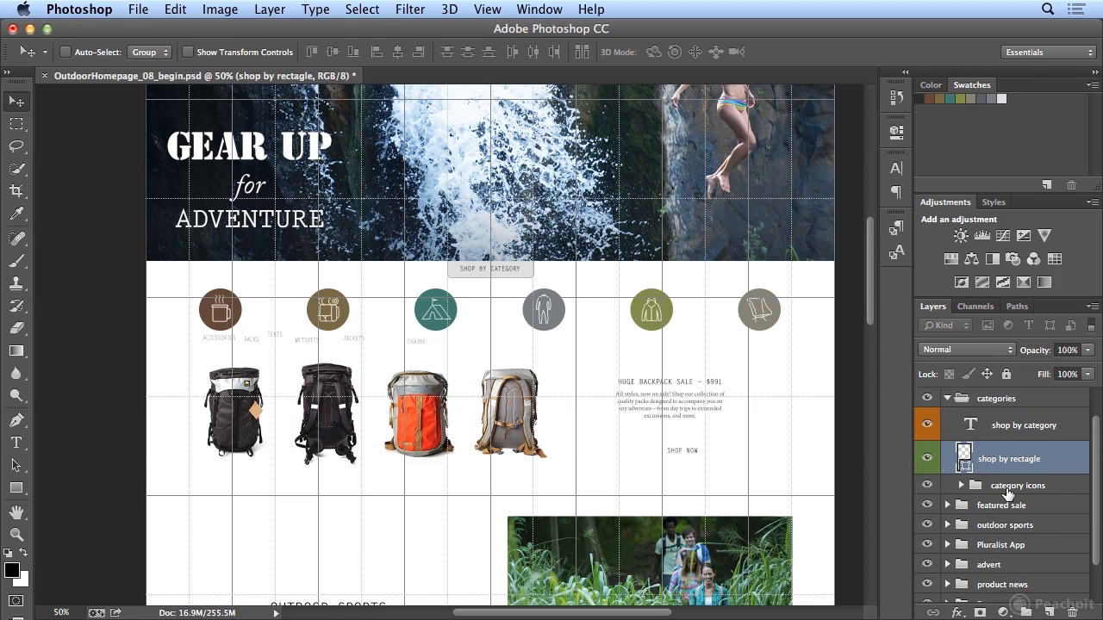
click(961, 486)
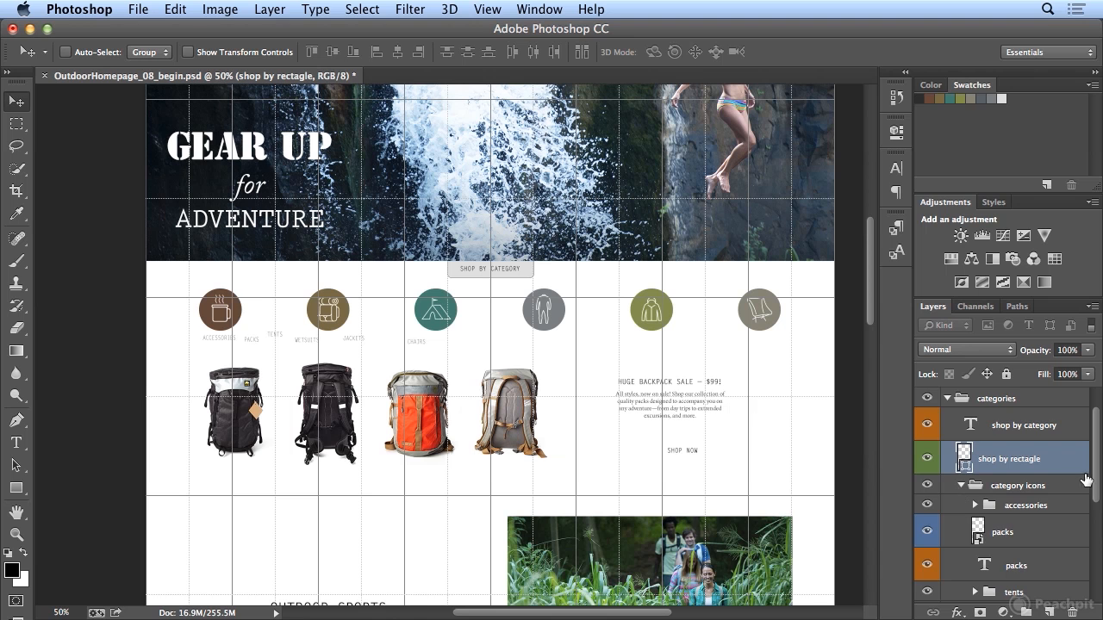
drag(1095, 484, 1096, 514)
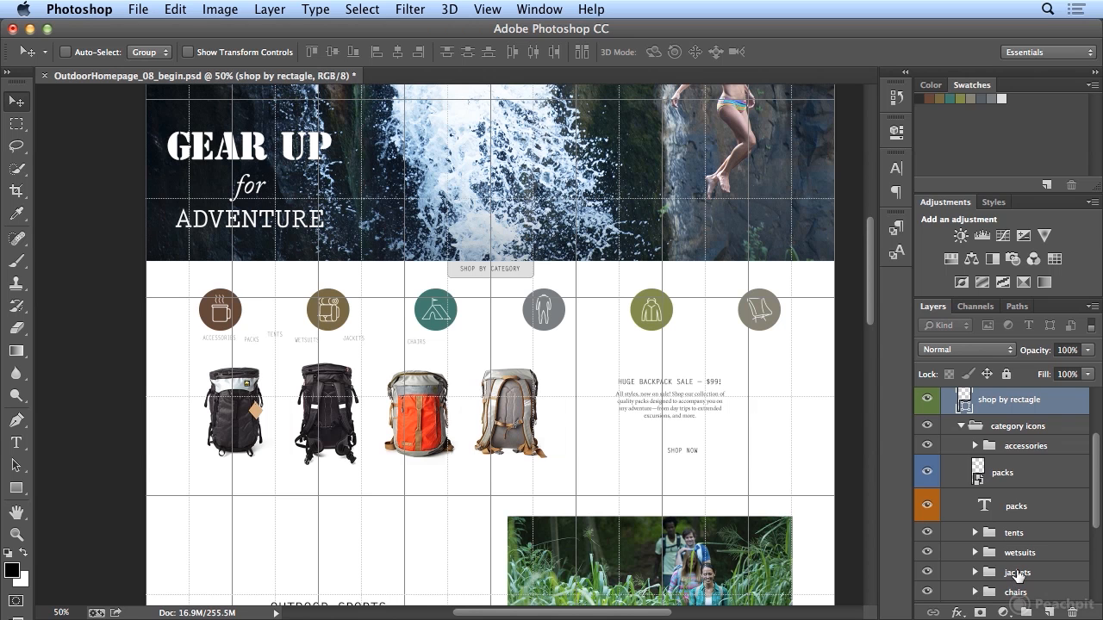
- Align the horizontal centers of the accessories icon and its text label, and collapse the "accessories" group
click(976, 447)
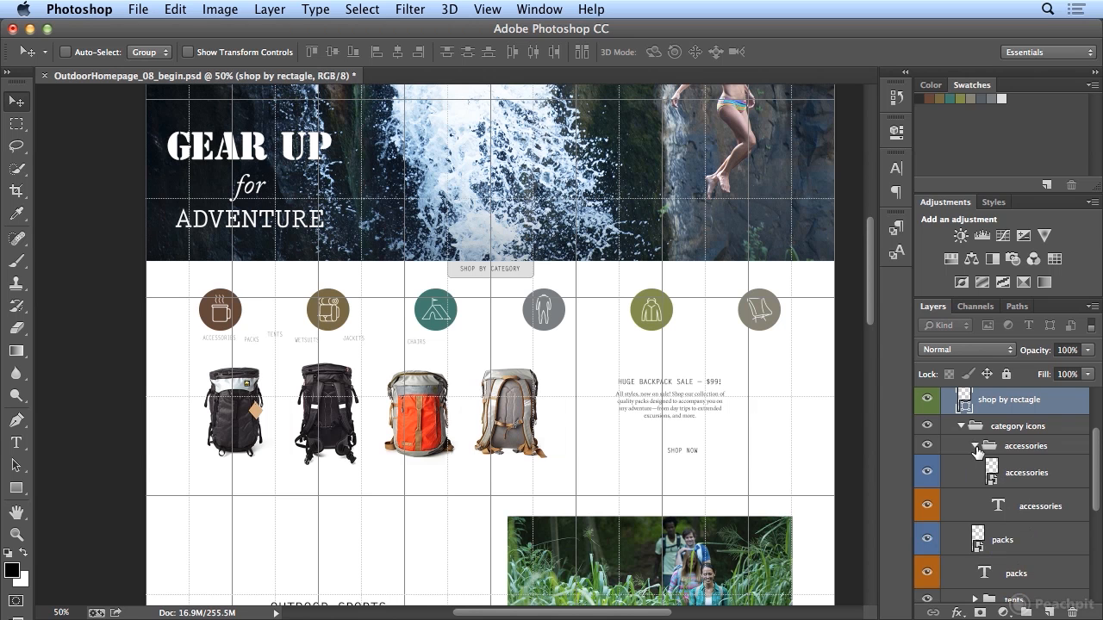
click(1022, 480)
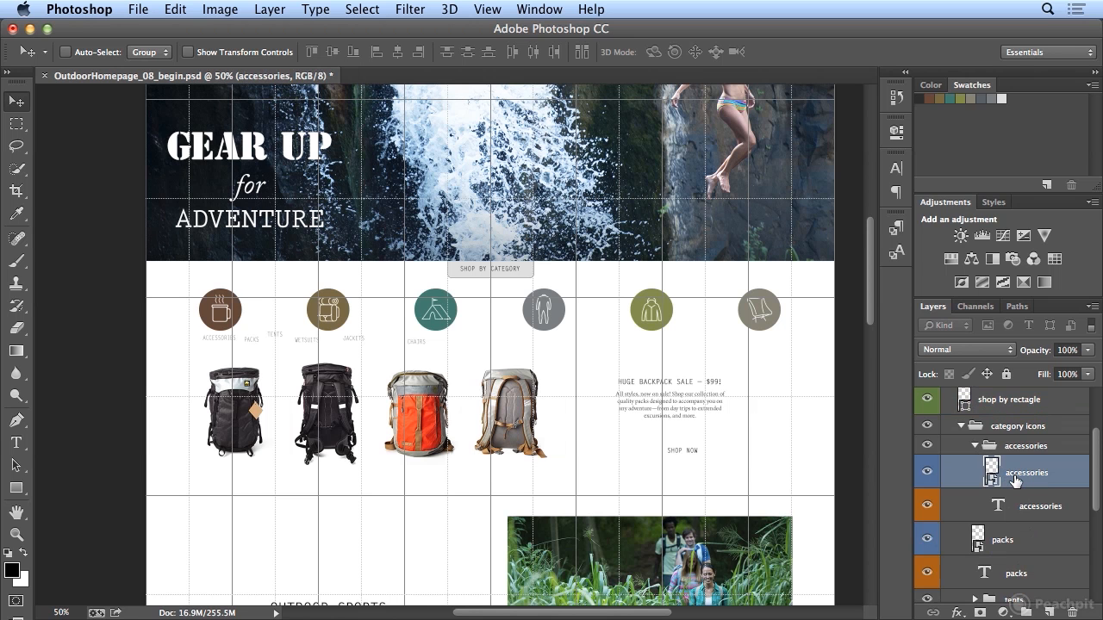
shift+click(1027, 511)
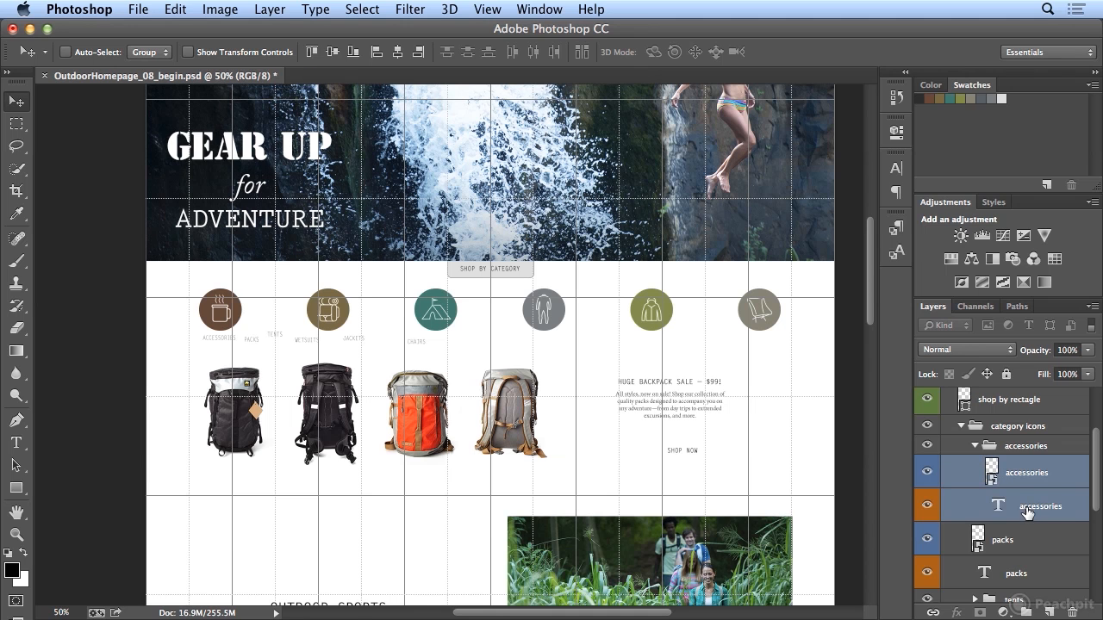
click(398, 54)
click(974, 445)
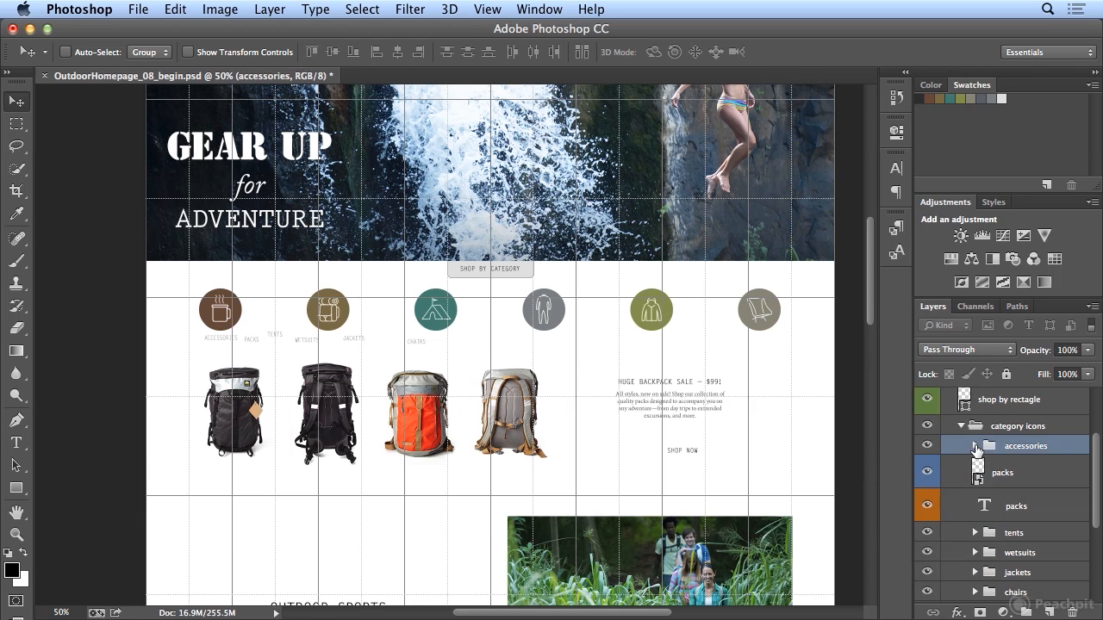
- Align the horizontal centers of the packs icon and its text label
click(1002, 481)
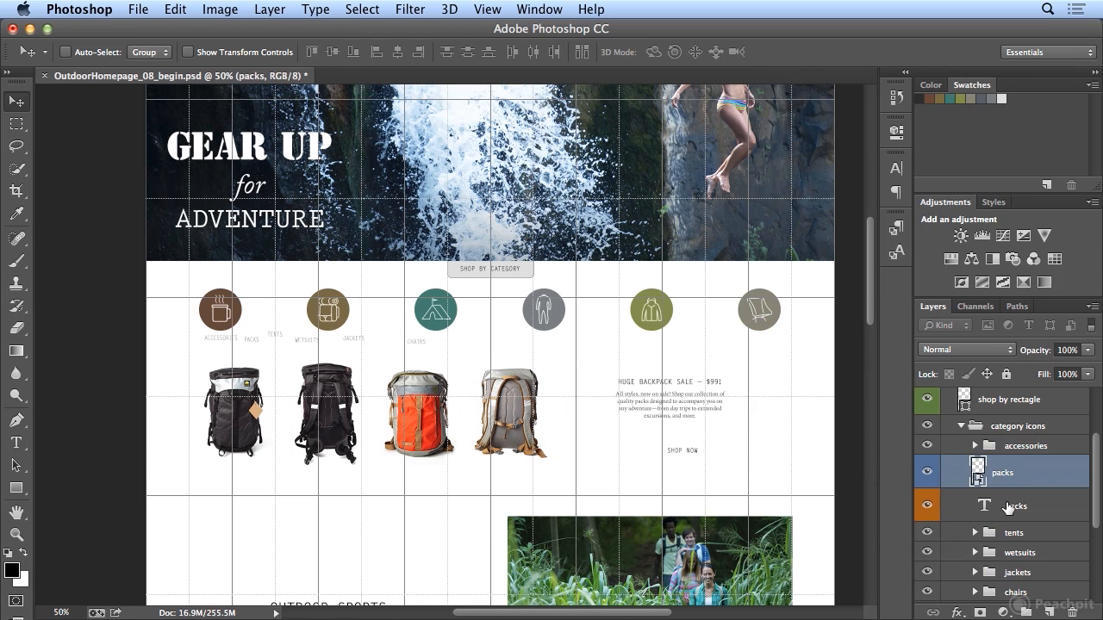
shift+click(1008, 510)
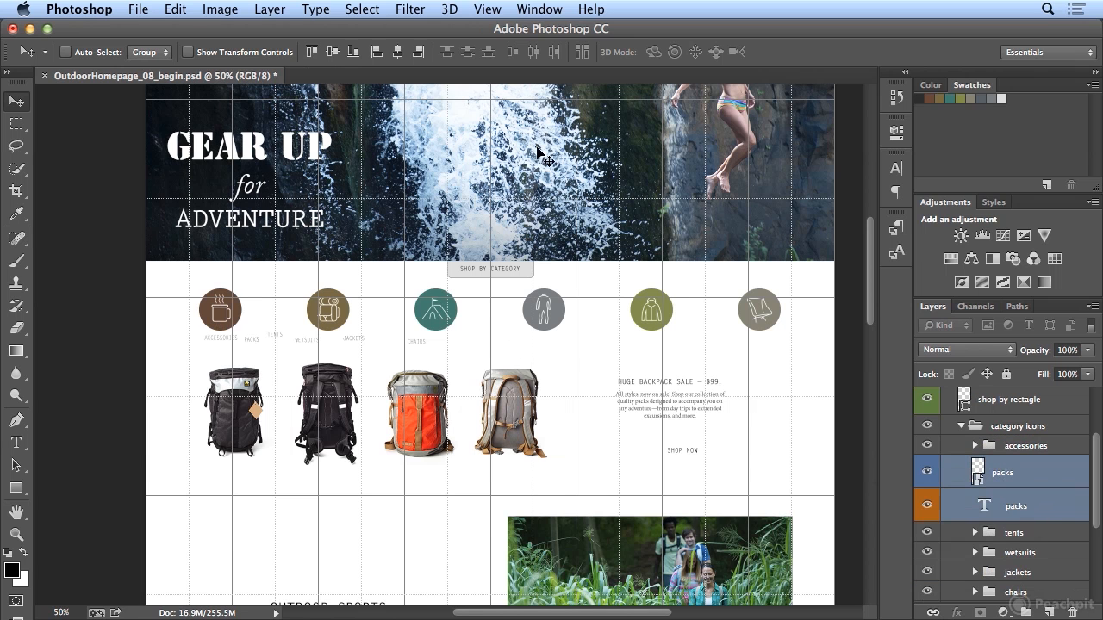
click(397, 52)
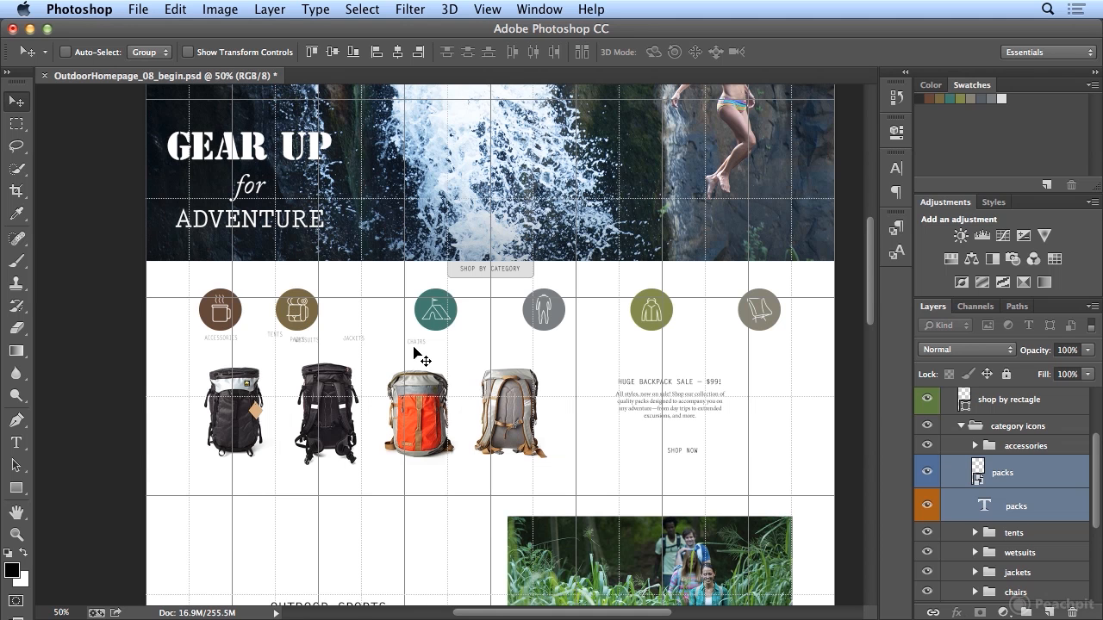
- Create a group named "packs" inside "category icons" and move the packs icon and text layers into it
click(1028, 613)
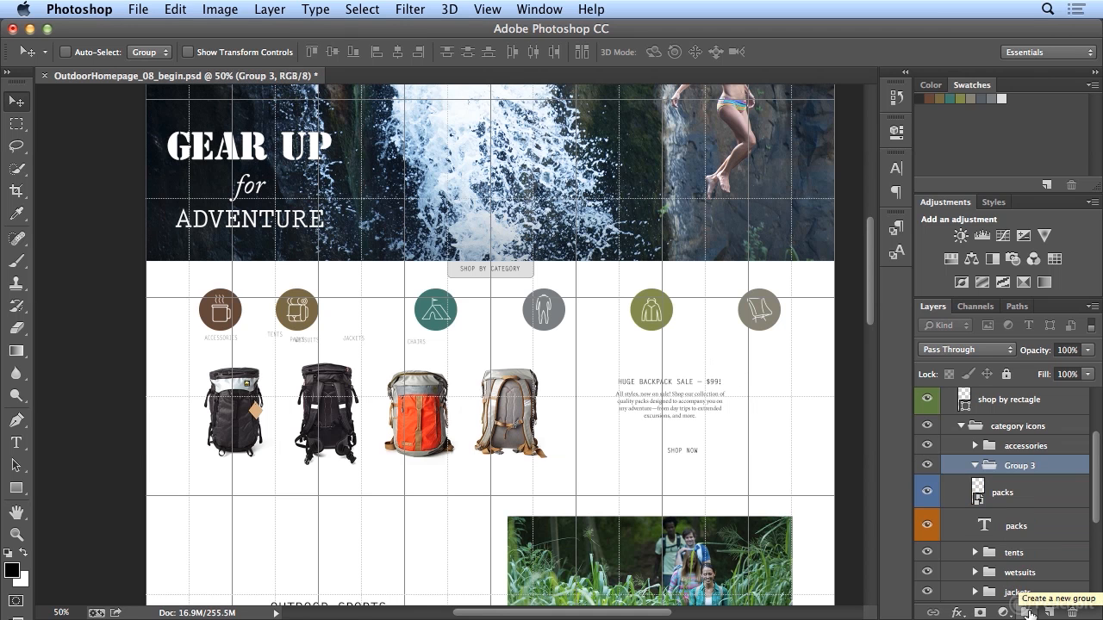
double_click(1019, 466)
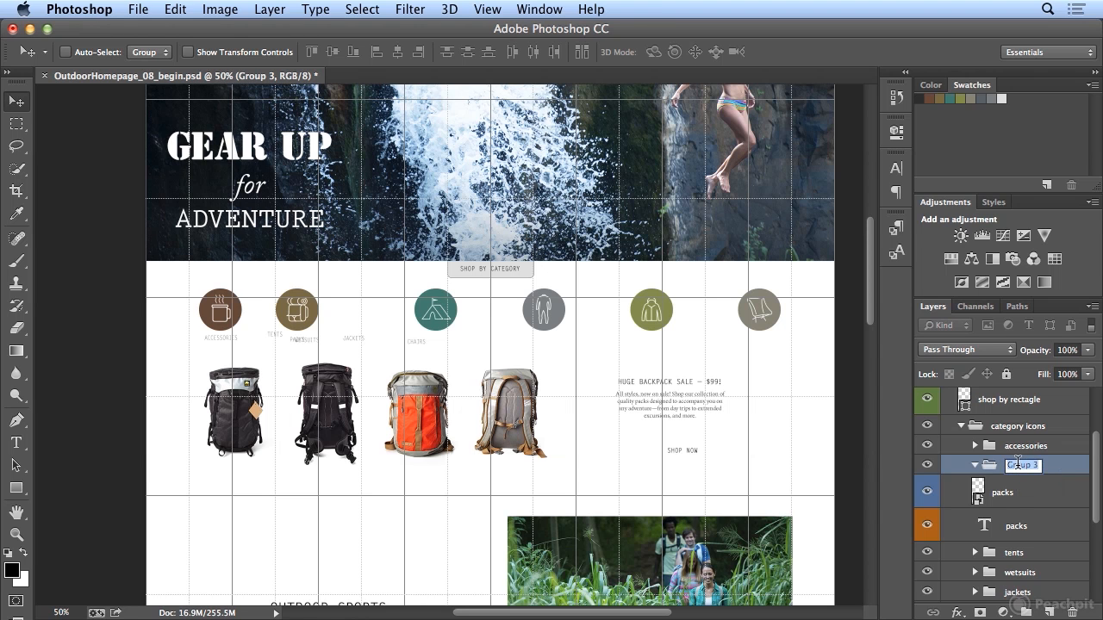
text(pa)
key(Return)
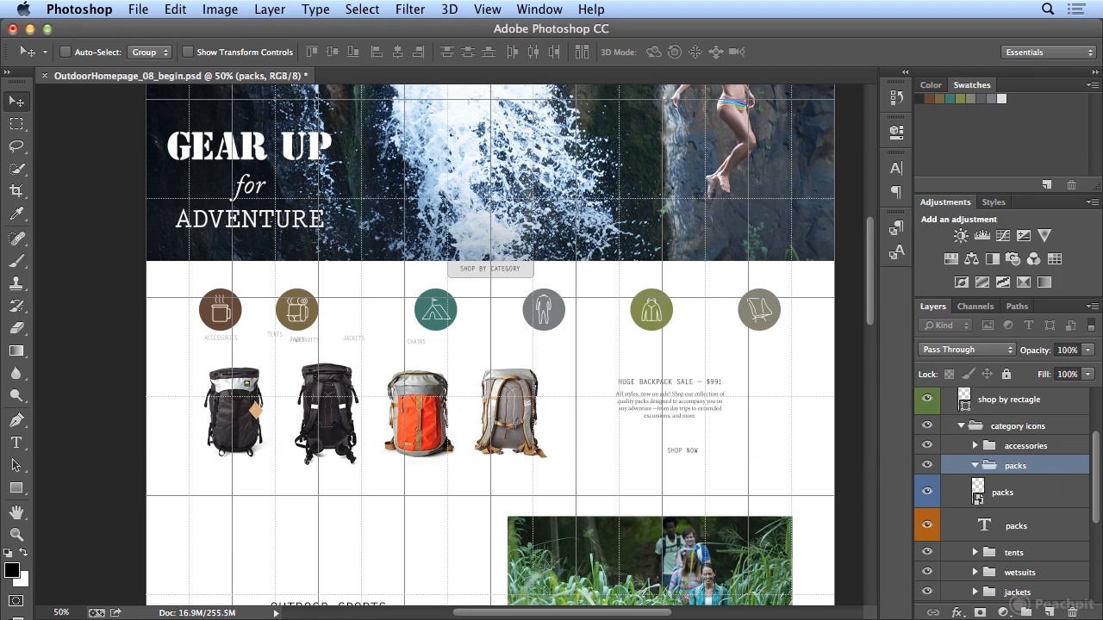
click(1008, 496)
shift+click(1009, 527)
drag(1001, 505, 1013, 468)
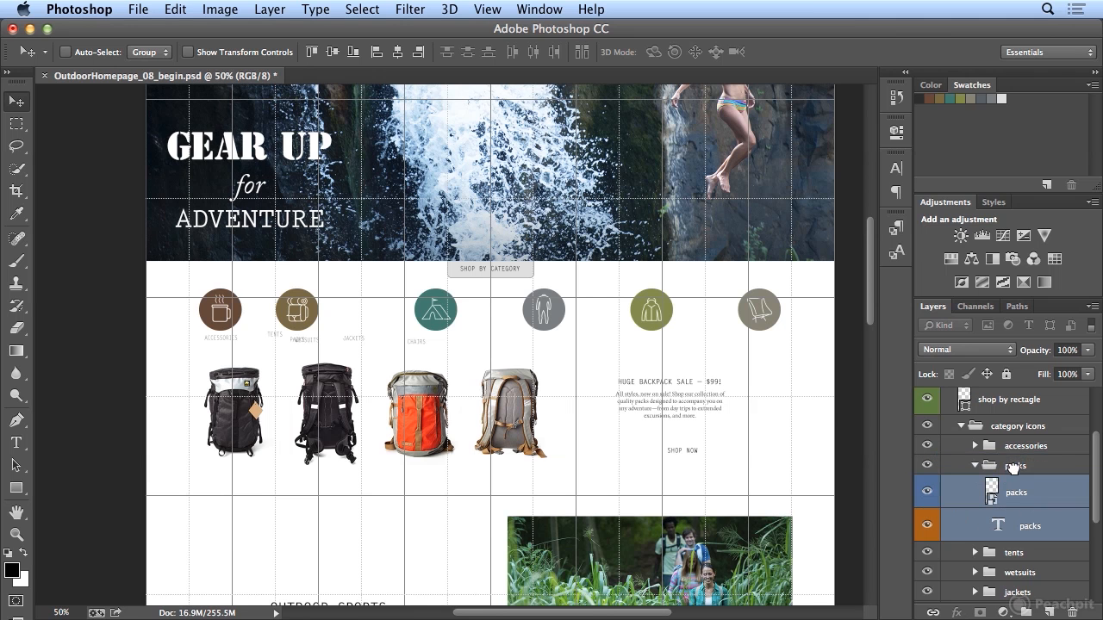
click(974, 466)
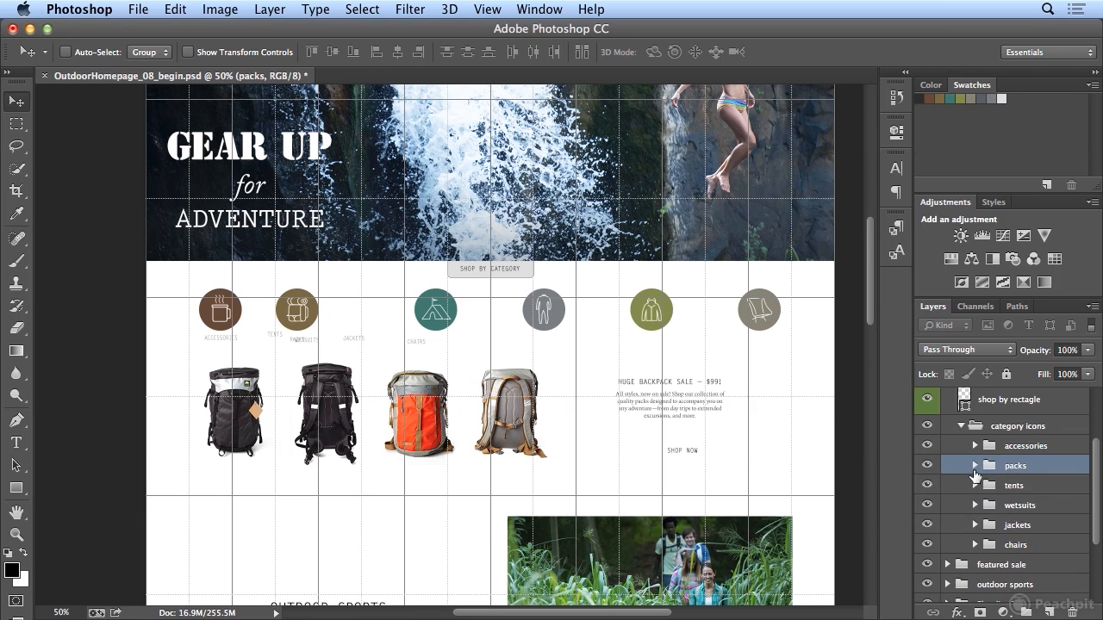
- Align the horizontal centers of the tents icon and its text label, and collapse the "tents" group
click(975, 485)
click(1027, 516)
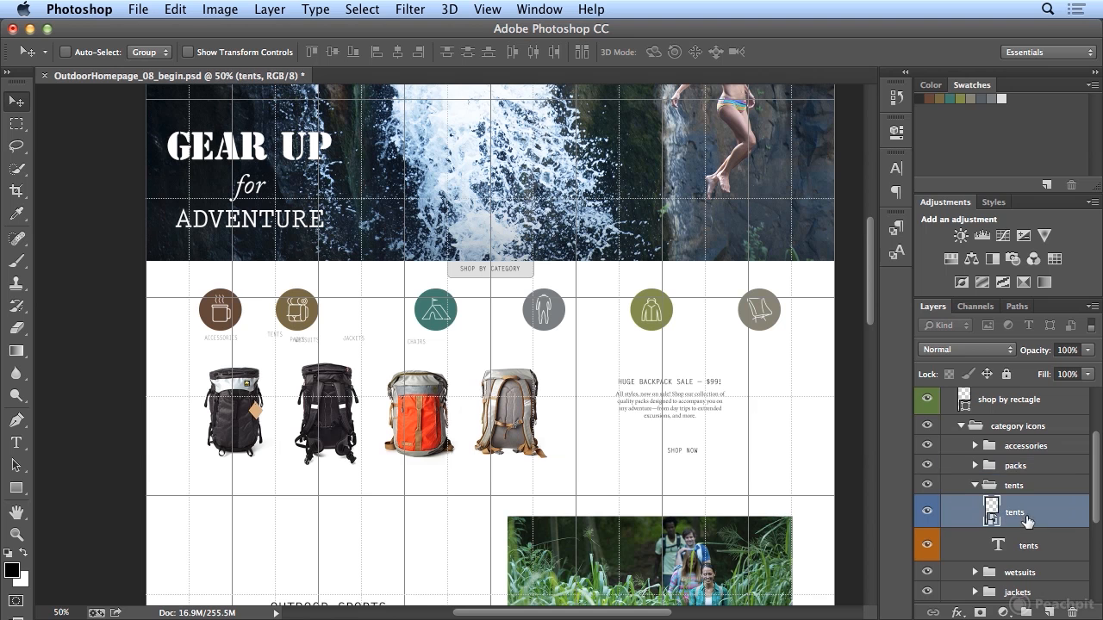
shift+click(1028, 547)
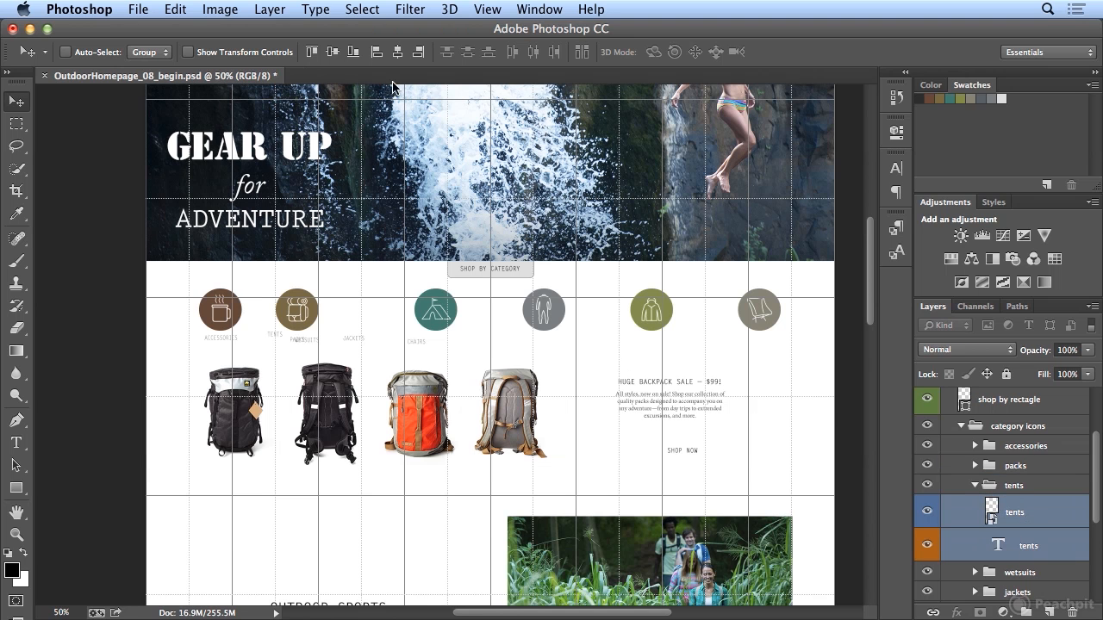
click(397, 52)
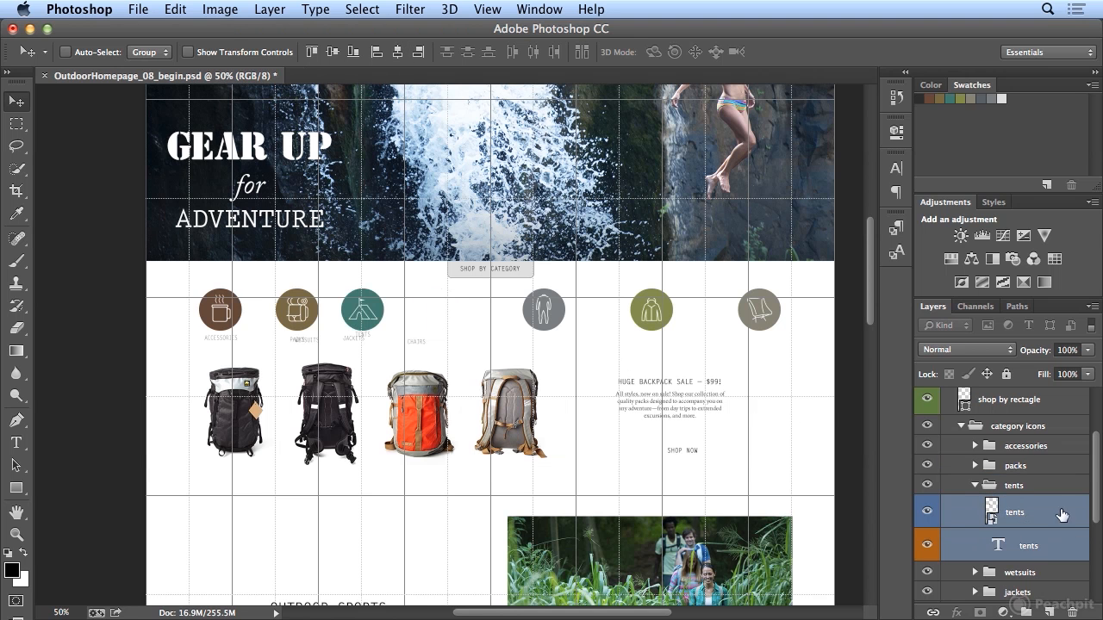
click(973, 489)
click(976, 490)
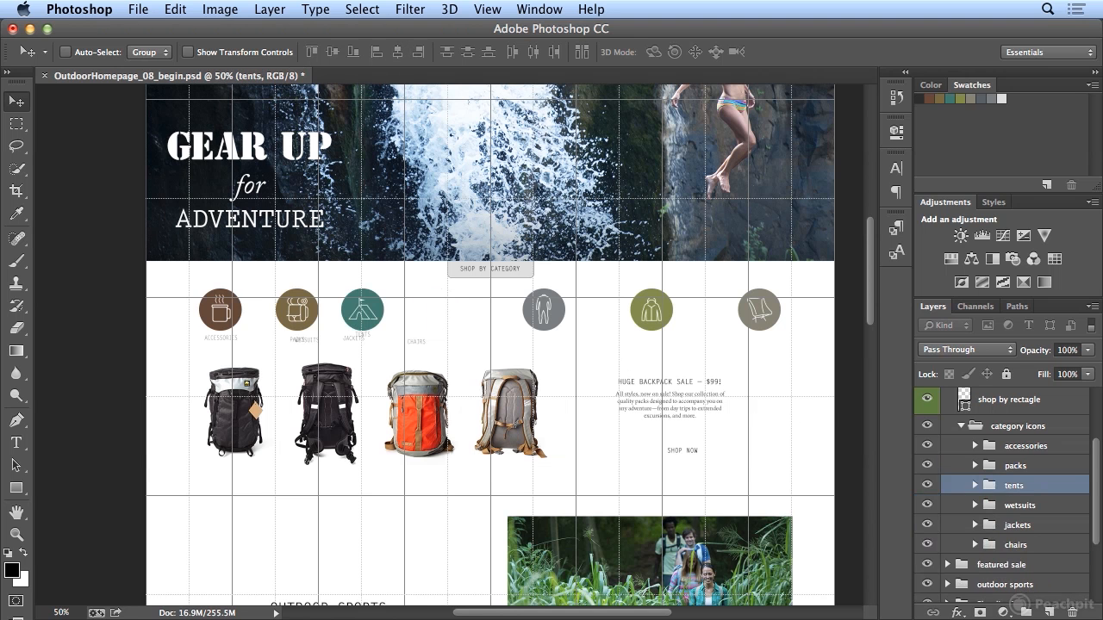
- Align the horizontal centers of the wetsuits icon and its text label, and collapse the "wetsuits" group
click(982, 506)
click(974, 505)
click(1024, 534)
shift+click(1024, 566)
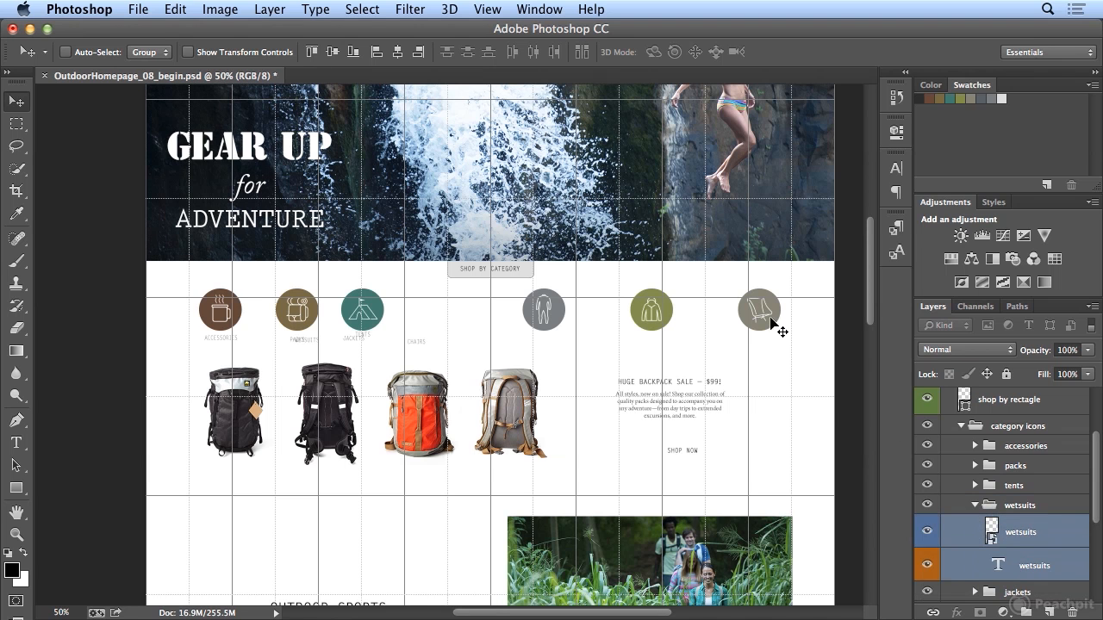
click(397, 51)
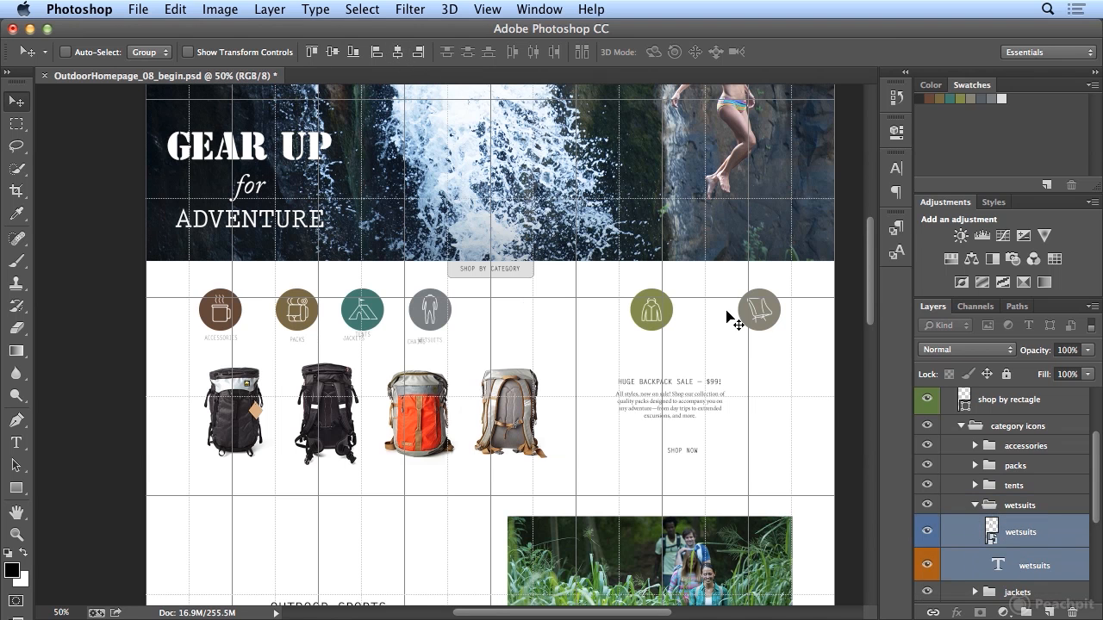
click(975, 505)
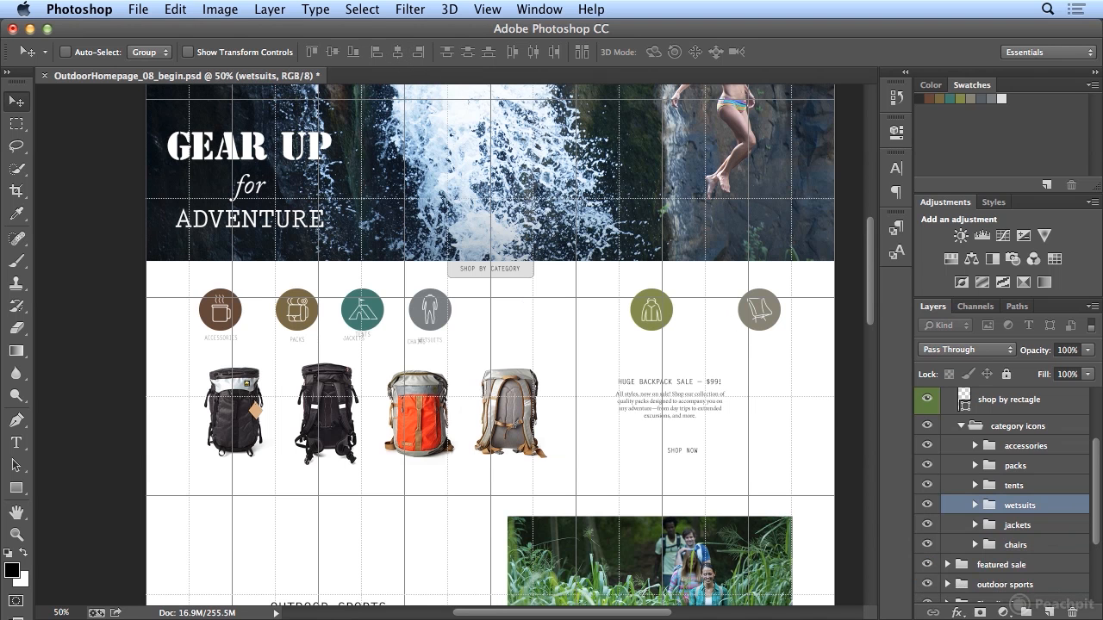
- Align the horizontal centers of the jackets icon and its text label in the "jackets" group
click(974, 525)
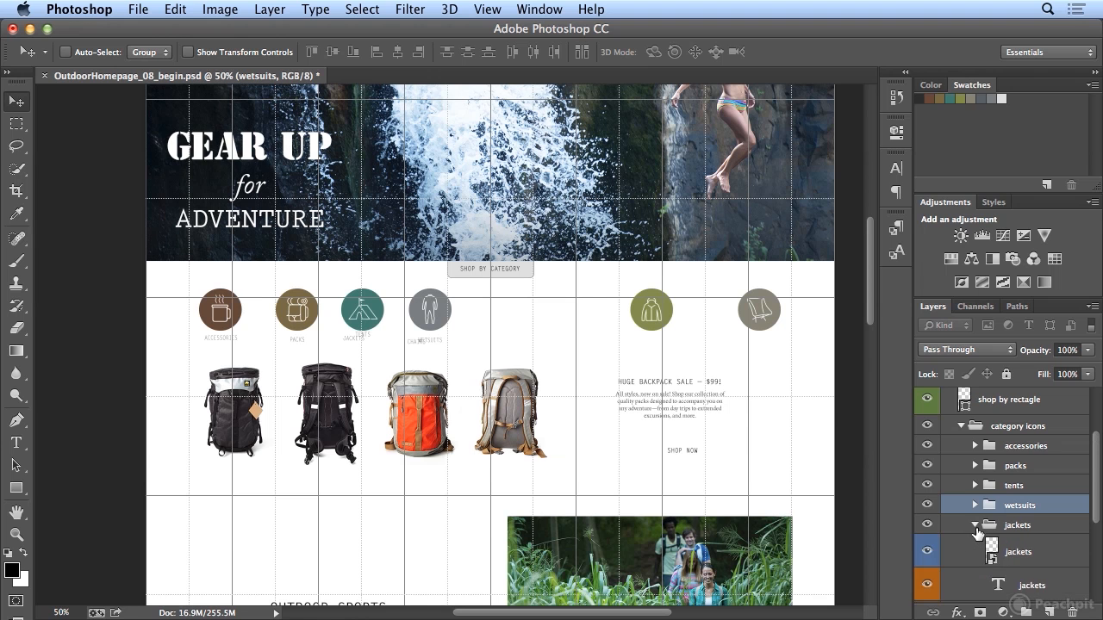
click(1009, 552)
scroll(1026, 517, down, 3)
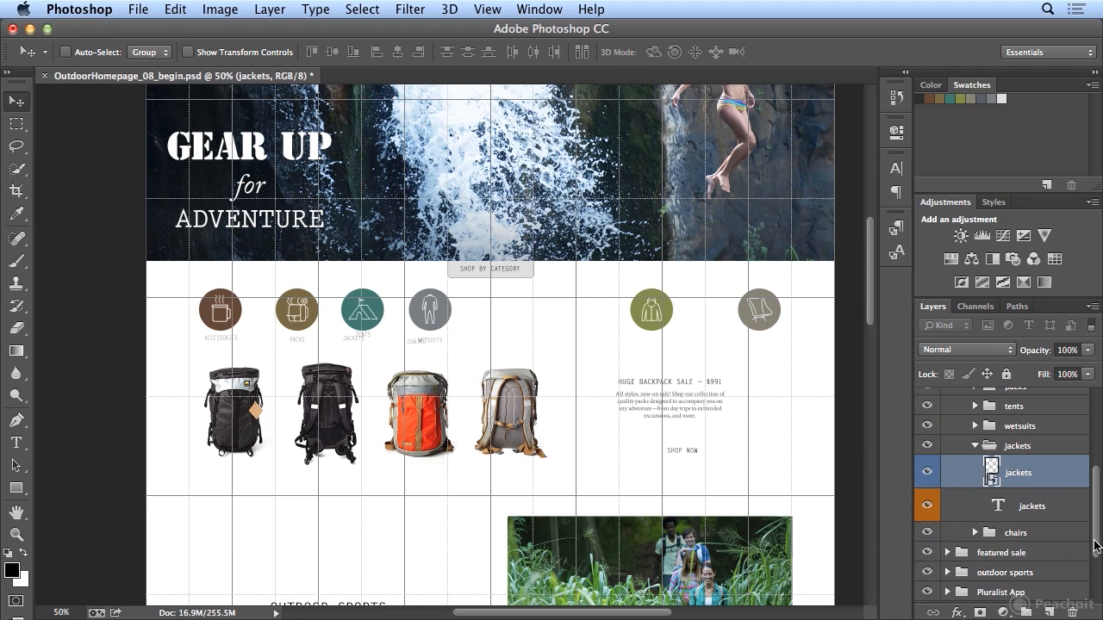
shift+click(1032, 509)
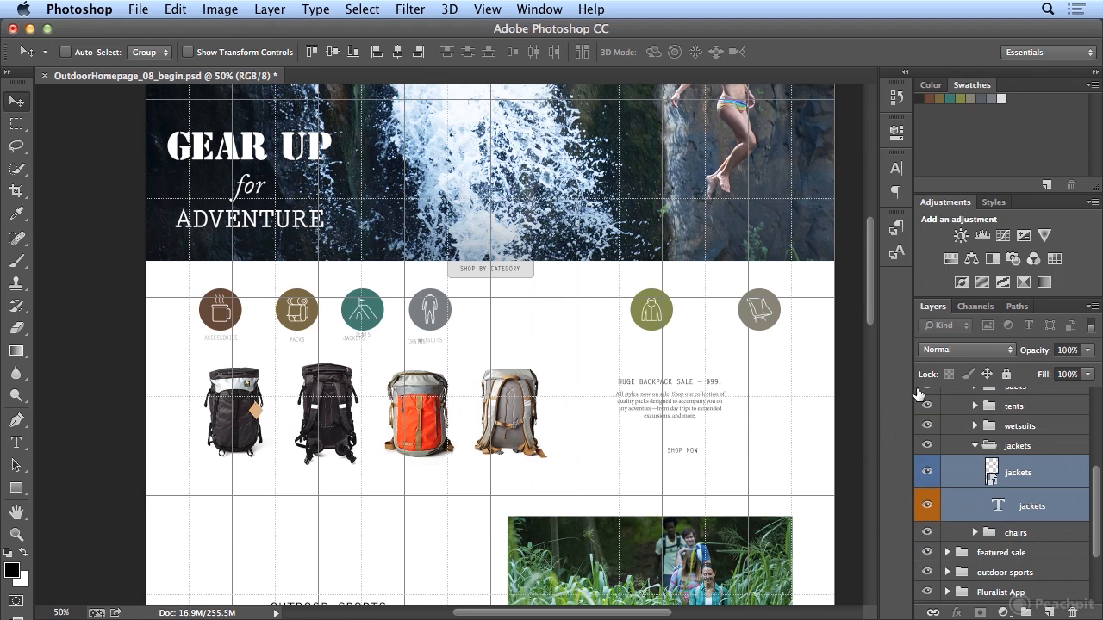
click(397, 52)
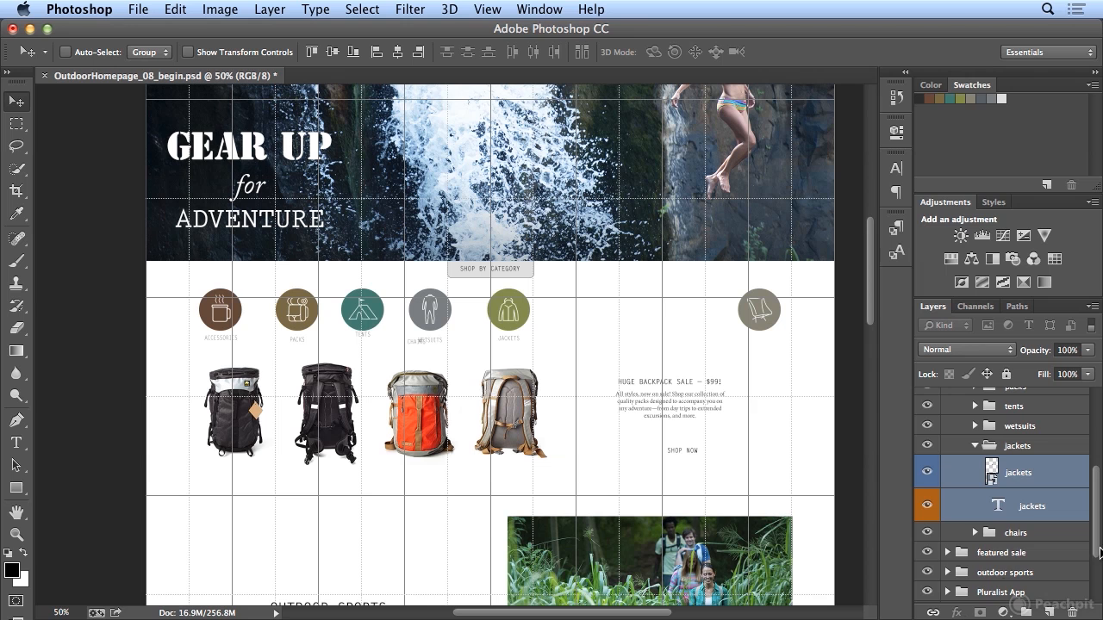
- Align the horizontal centers of the chairs icon and its text label, and collapse the "chairs" and "jackets" groups
click(974, 533)
click(1032, 560)
drag(1098, 527, 1098, 562)
shift+click(1027, 515)
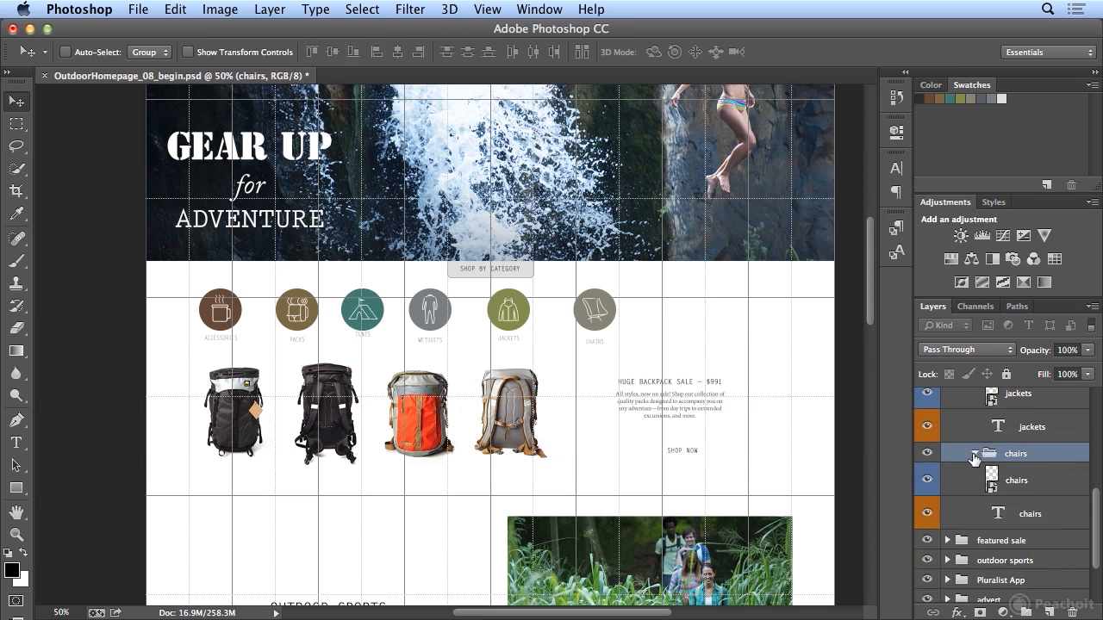
click(975, 454)
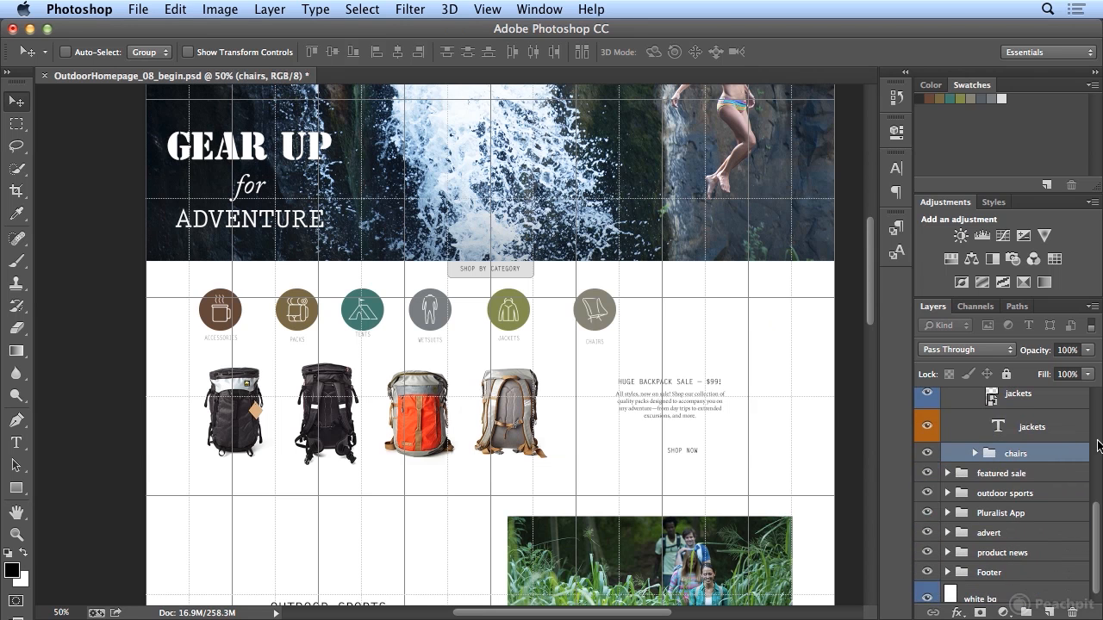
click(1097, 445)
click(975, 585)
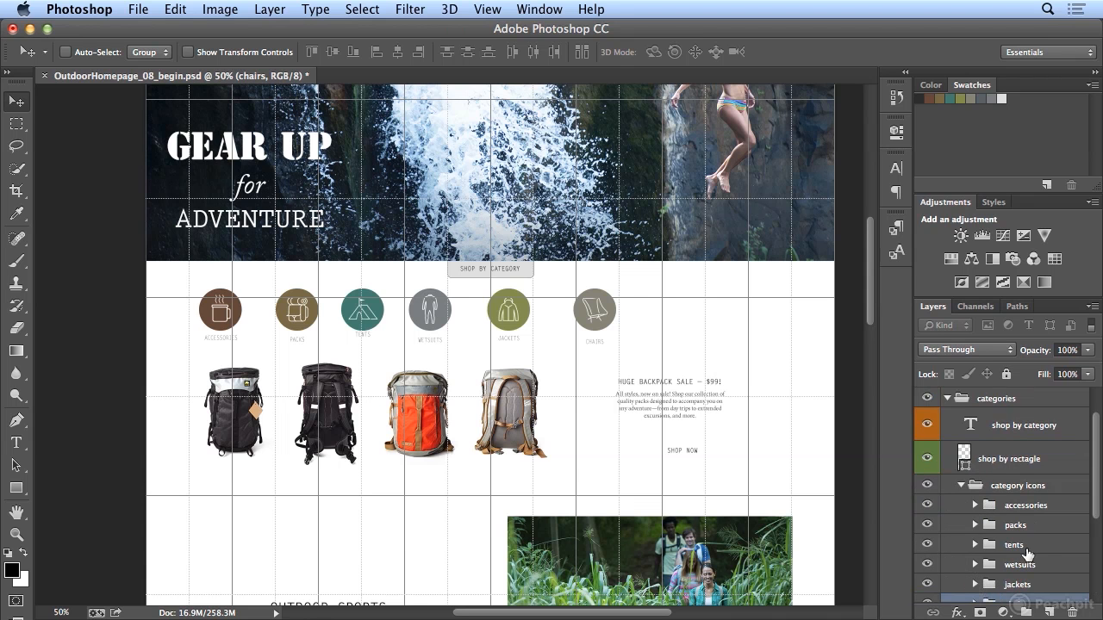
- Minimize the Adjustments and Swatches panels to give Layers more room, and select all six groups inside "category icons"
double_click(945, 202)
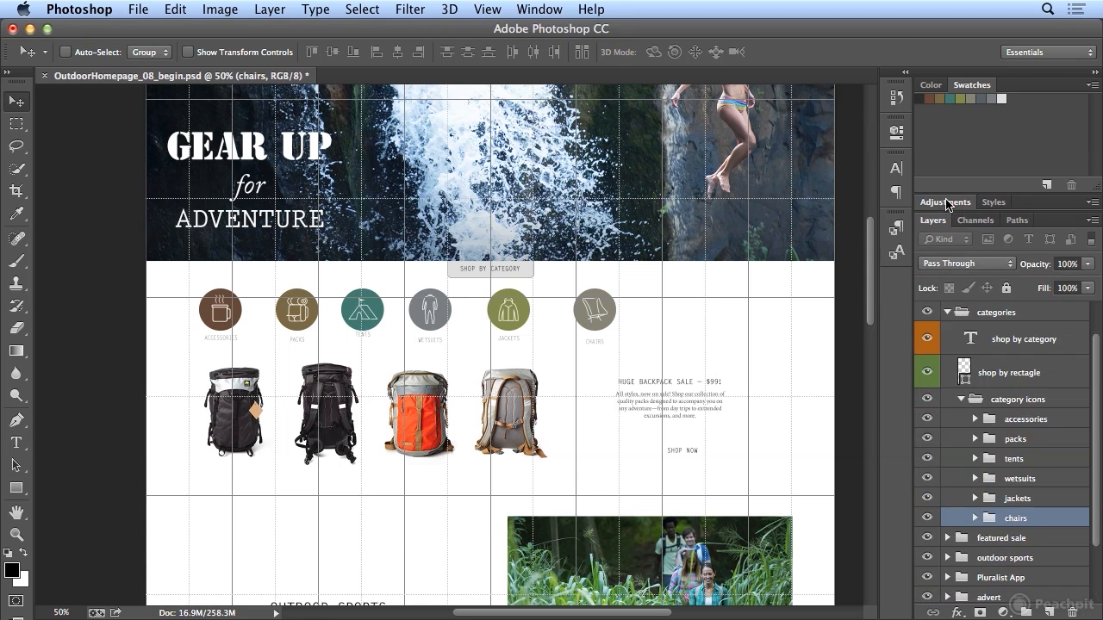
double_click(965, 86)
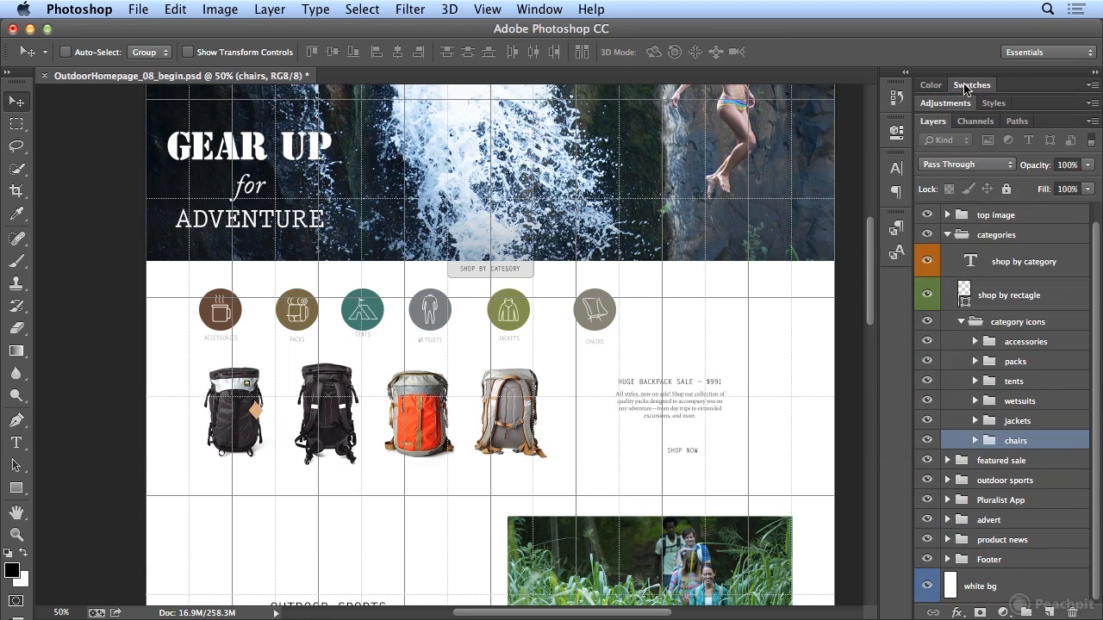
shift+click(1013, 343)
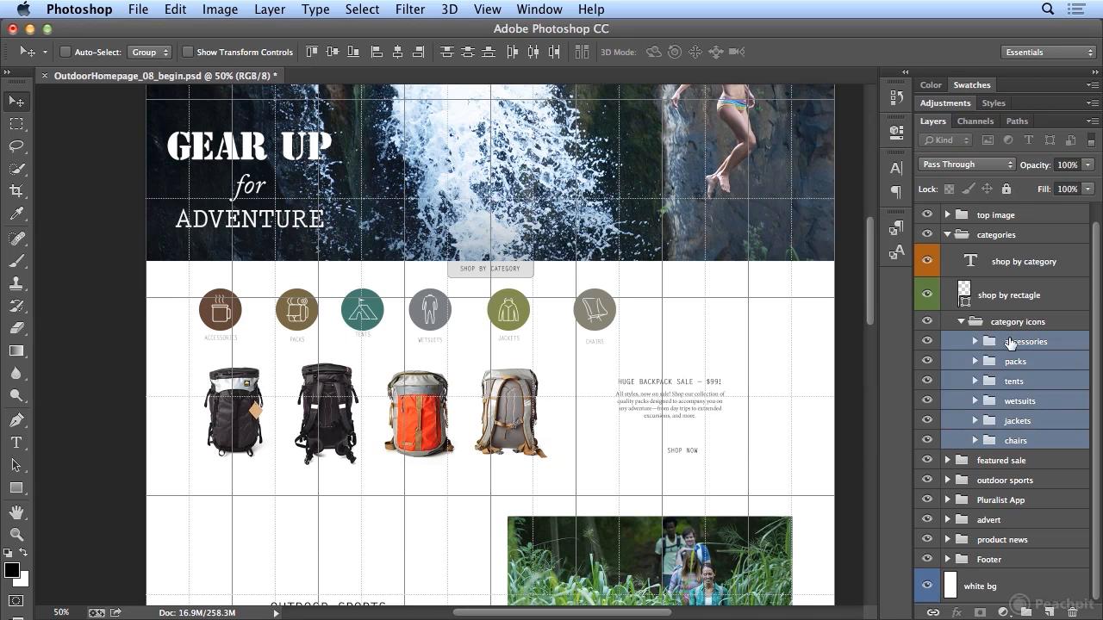
- Move only the "chairs" group onto the last major vertical grid line, centered at about X 1395 px
click(1008, 443)
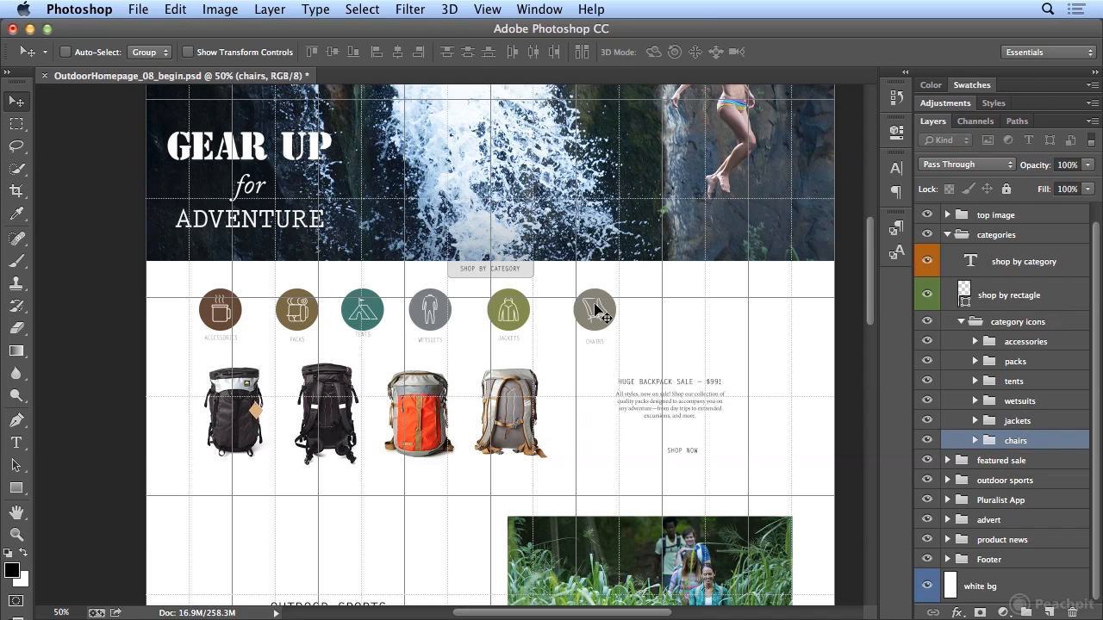
drag(595, 305, 761, 329)
key(ctrl+t)
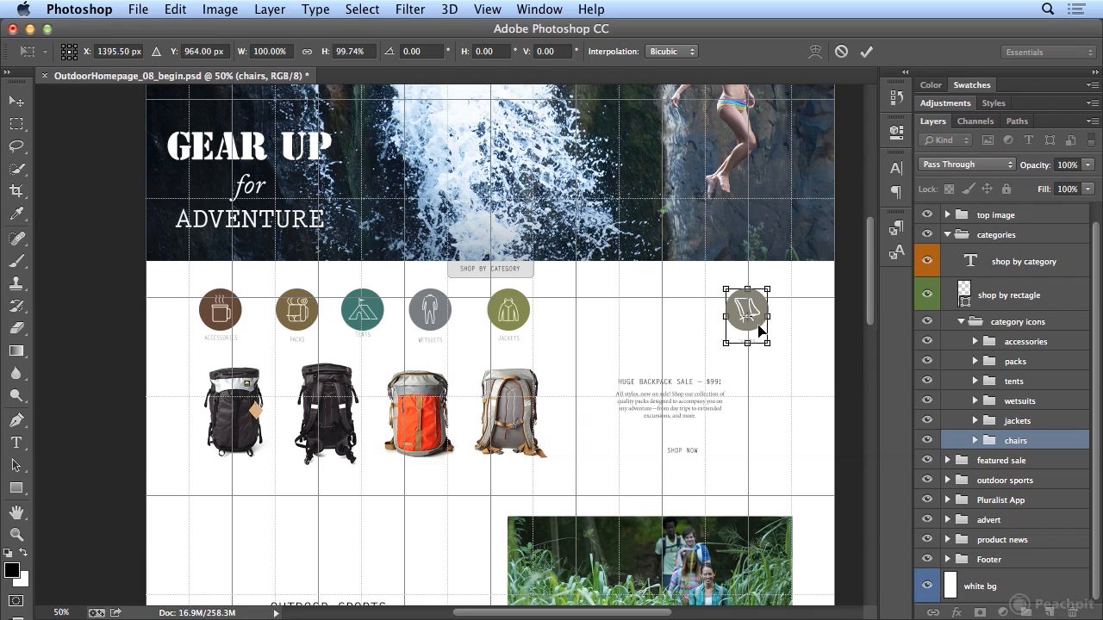
key(Return)
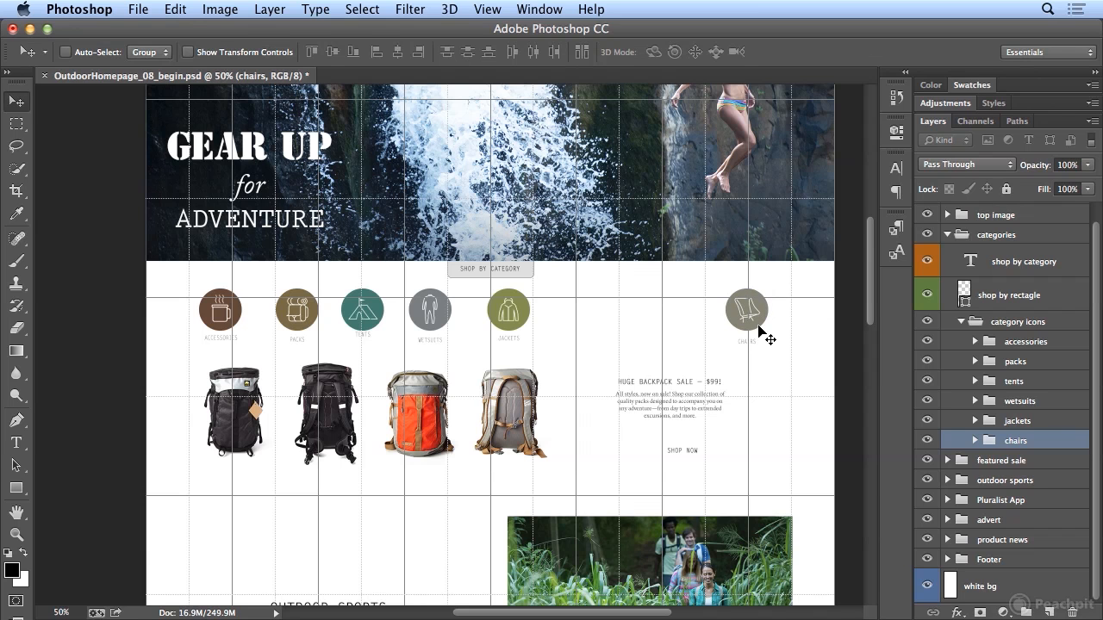
- Move the "accessories" group slightly to the right with Free Transform, centering its icon on the page's first major vertical grid line
click(1034, 342)
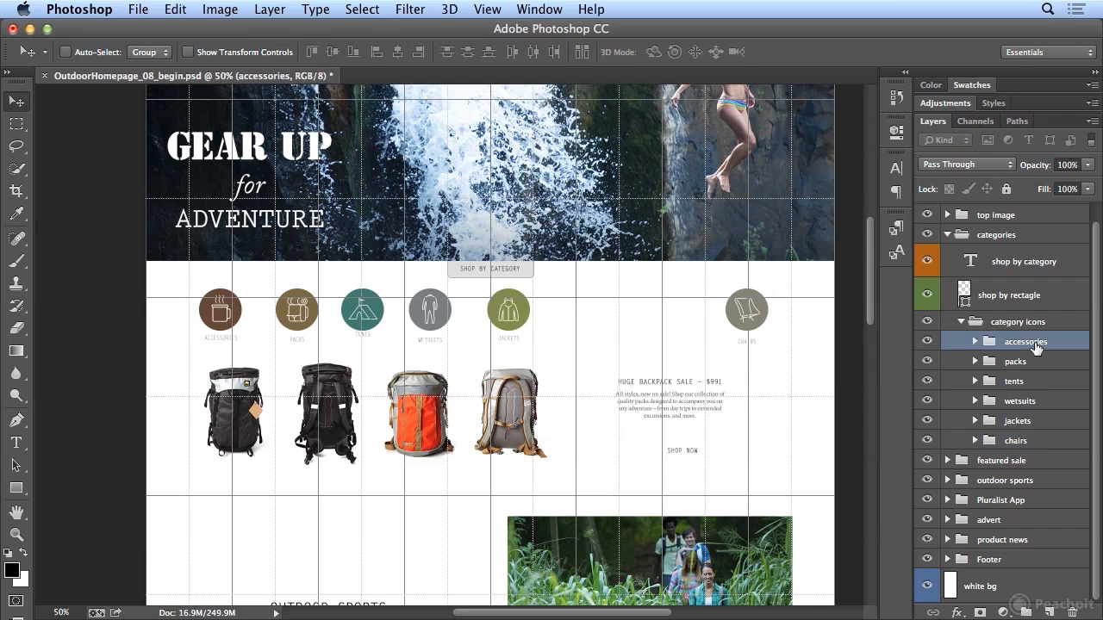
key(ctrl+t)
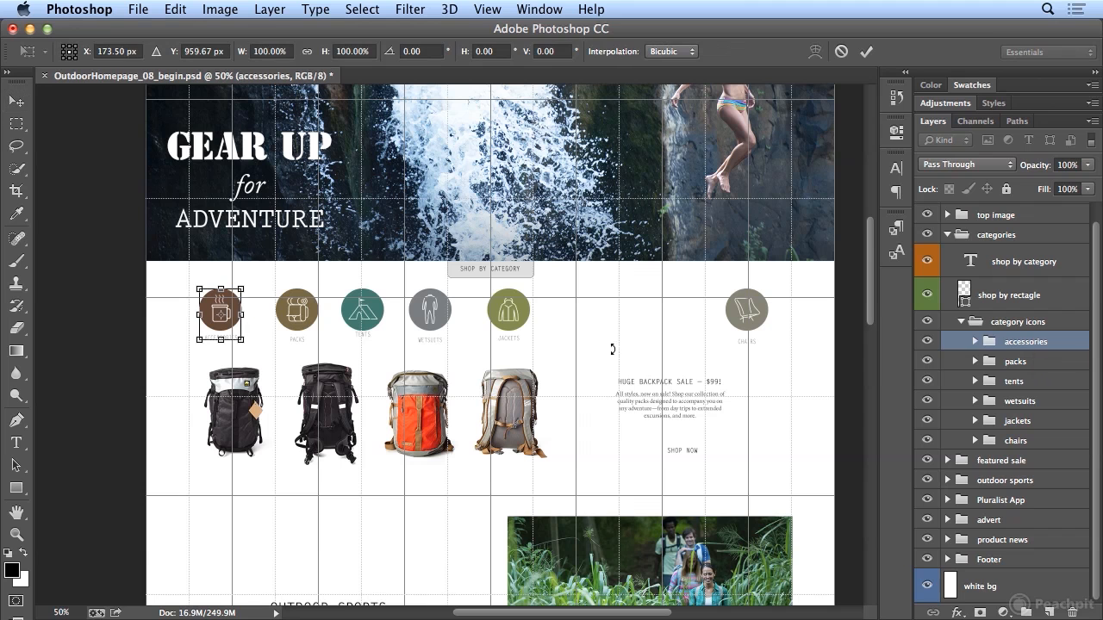
drag(236, 330, 244, 325)
key(Return)
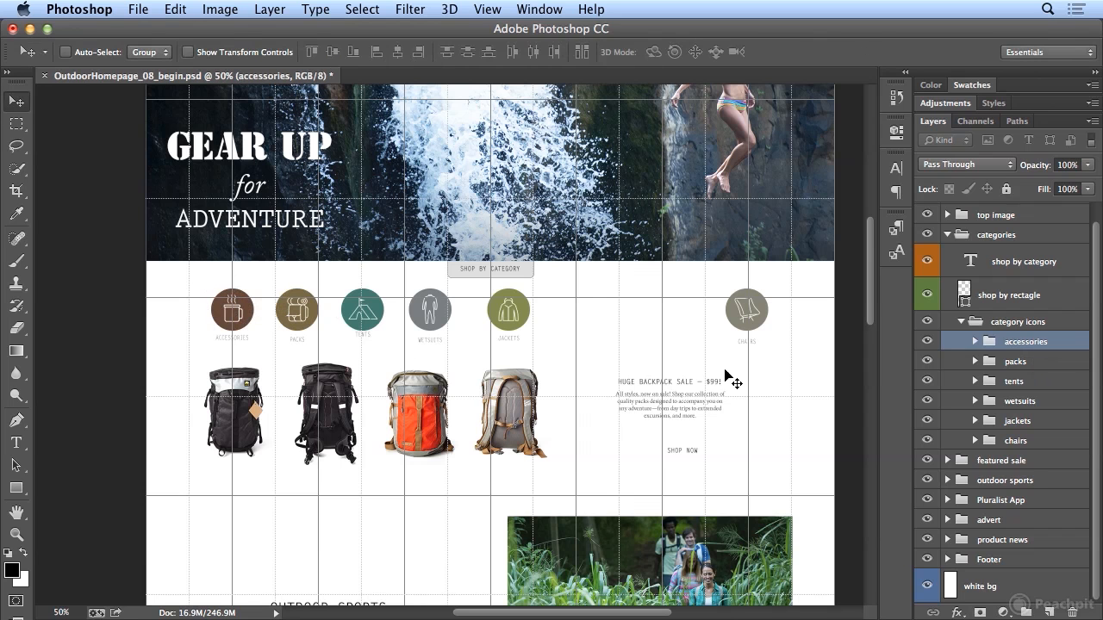
- Distribute the horizontal centers of all six category groups evenly, from "accessories" through "chairs"
shift+click(1013, 441)
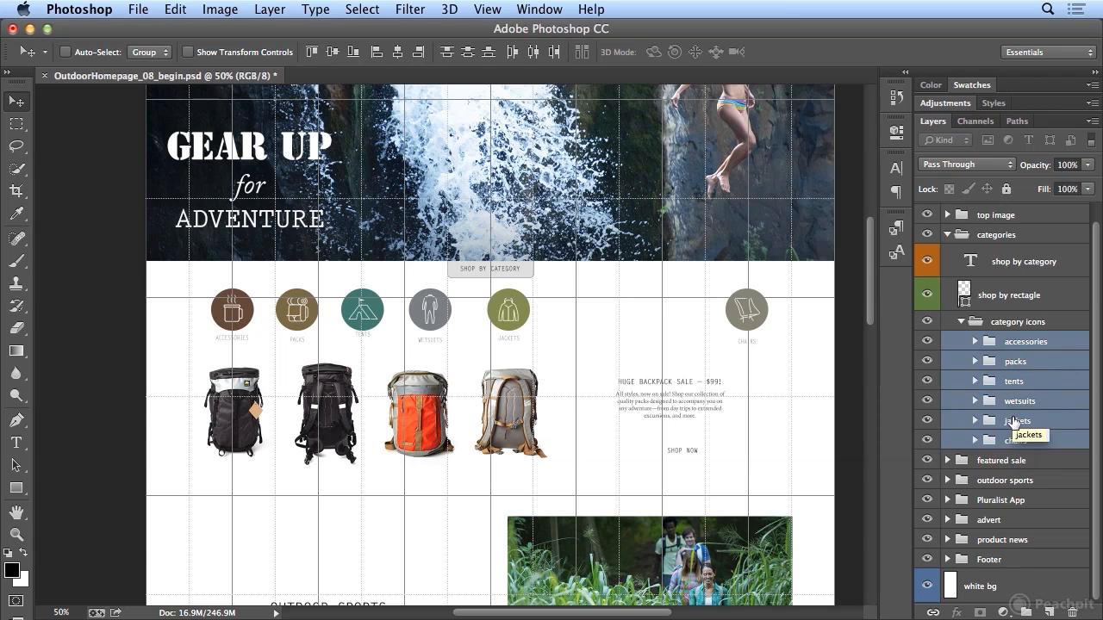
click(533, 52)
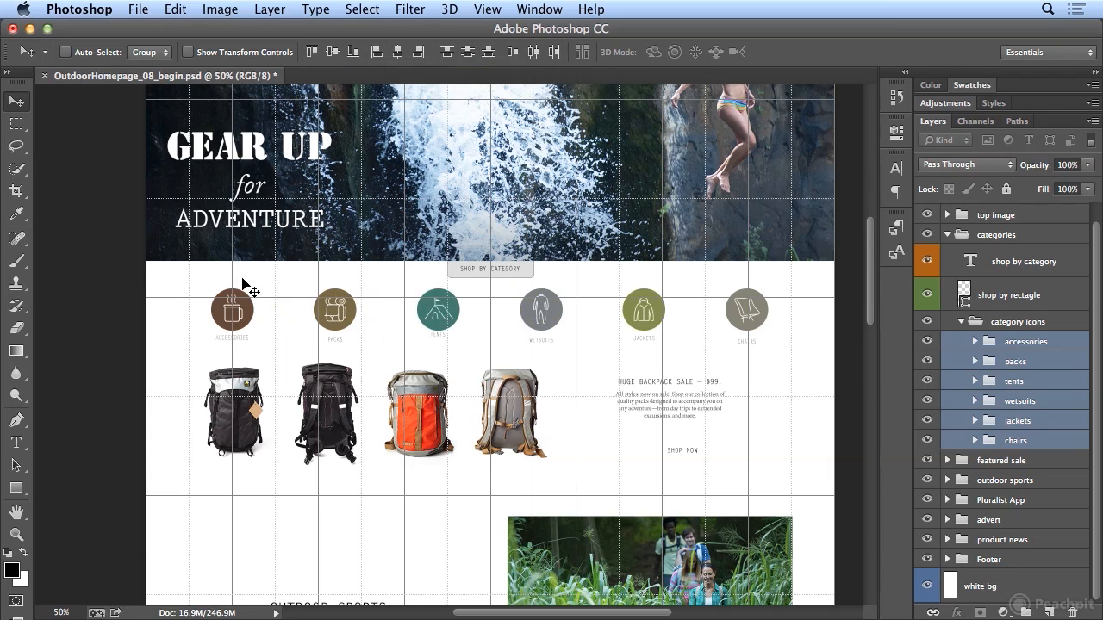